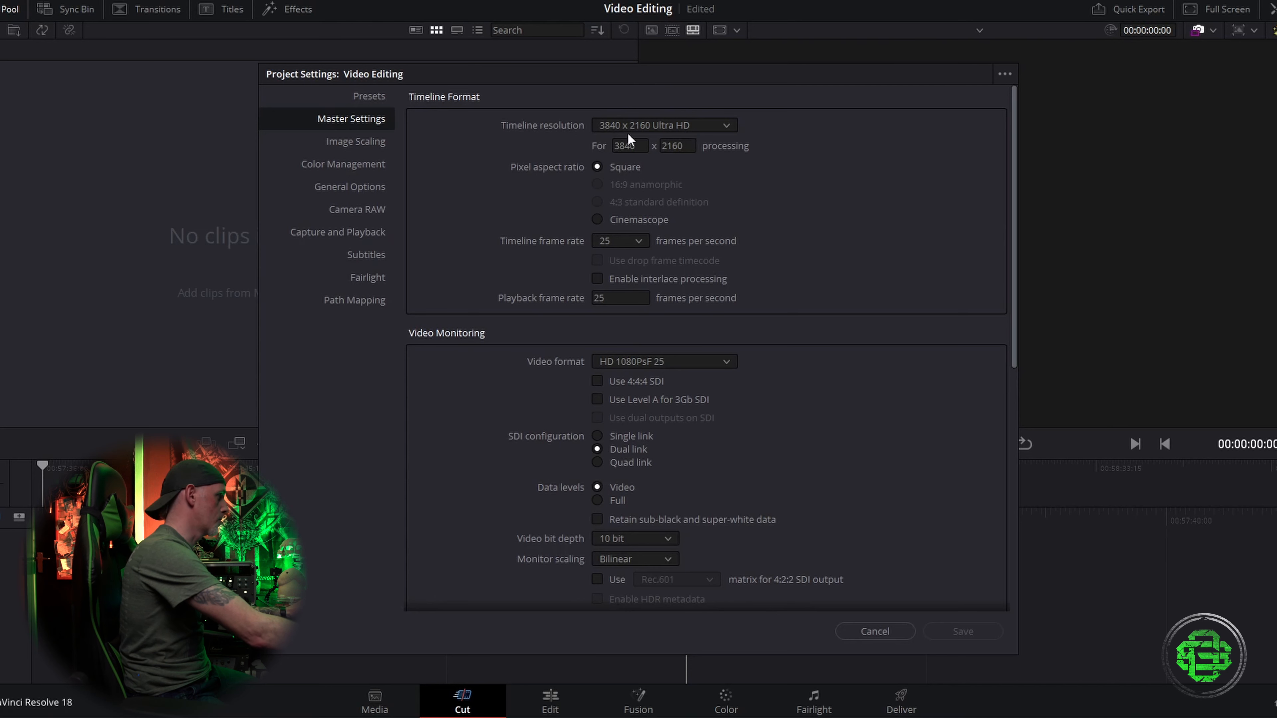
# Step: Import the Jb Body, JB Front, JB HS and JB Vocal video clips from the clips folder into the media pool
pyautogui.click(879, 633)
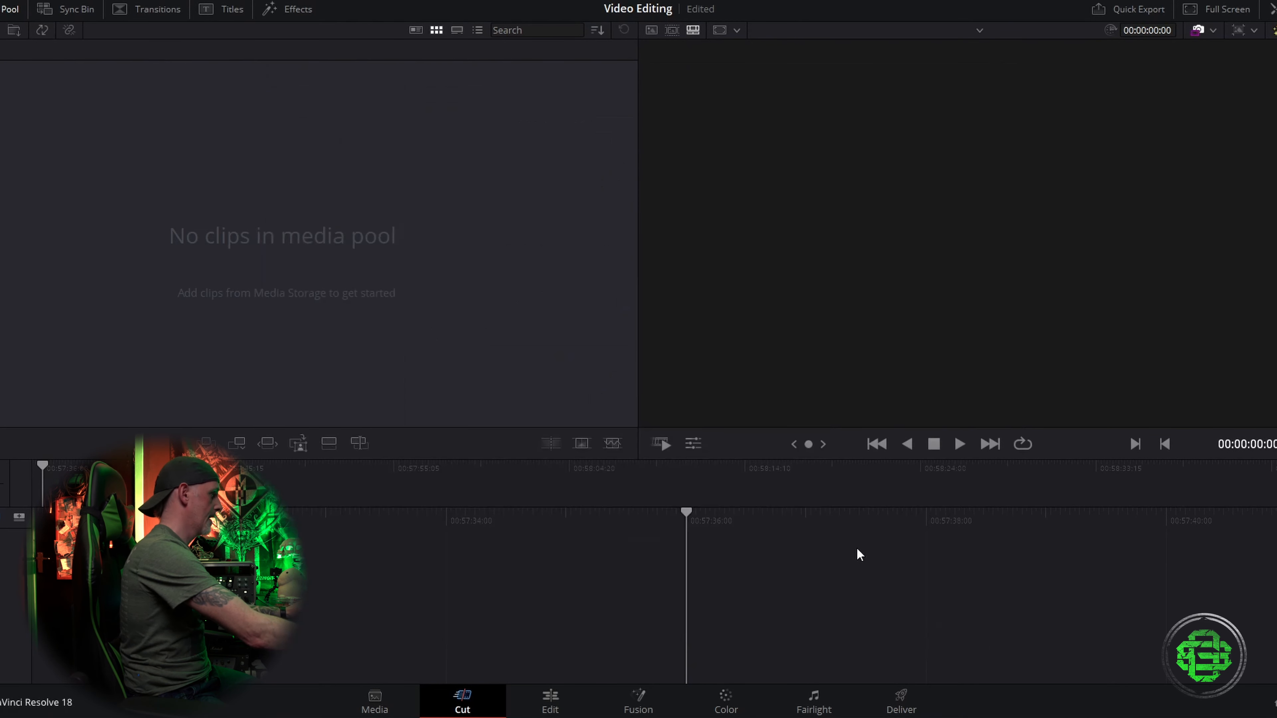
pyautogui.click(386, 703)
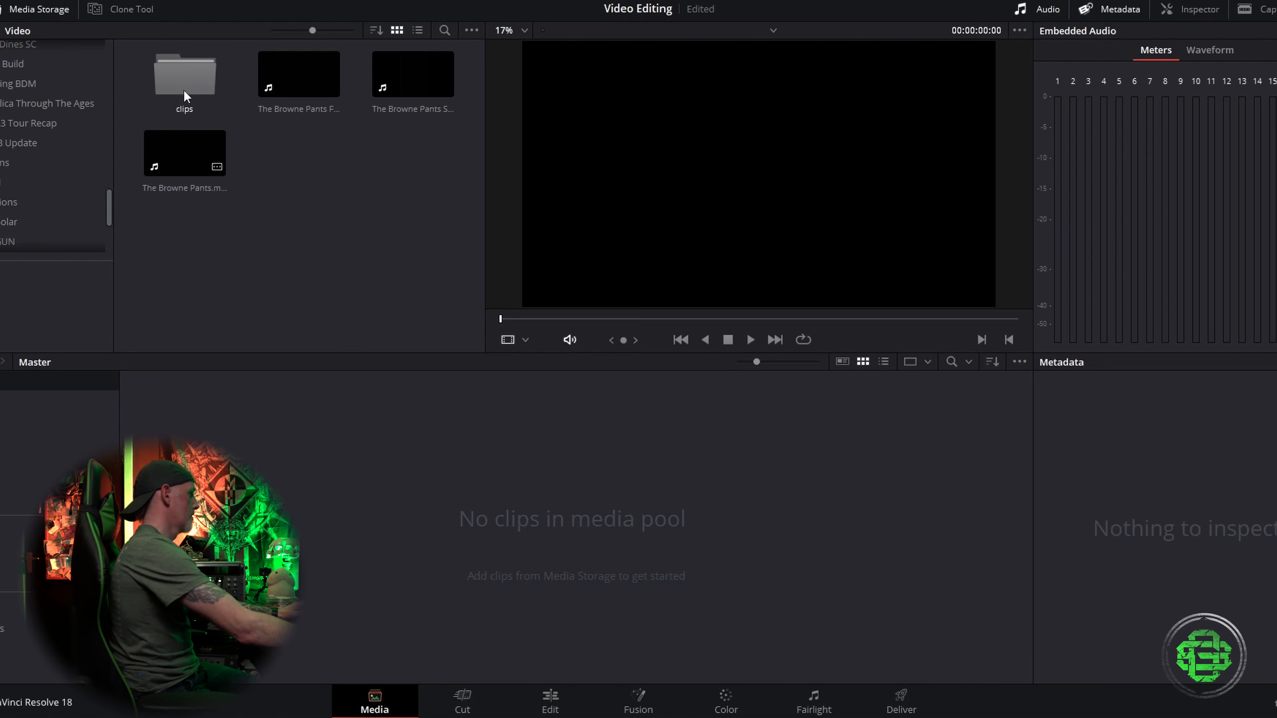
pyautogui.doubleClick(185, 78)
pyautogui.moveTo(161, 217); pyautogui.dragTo(443, 56)
pyautogui.moveTo(171, 159); pyautogui.dragTo(284, 666)
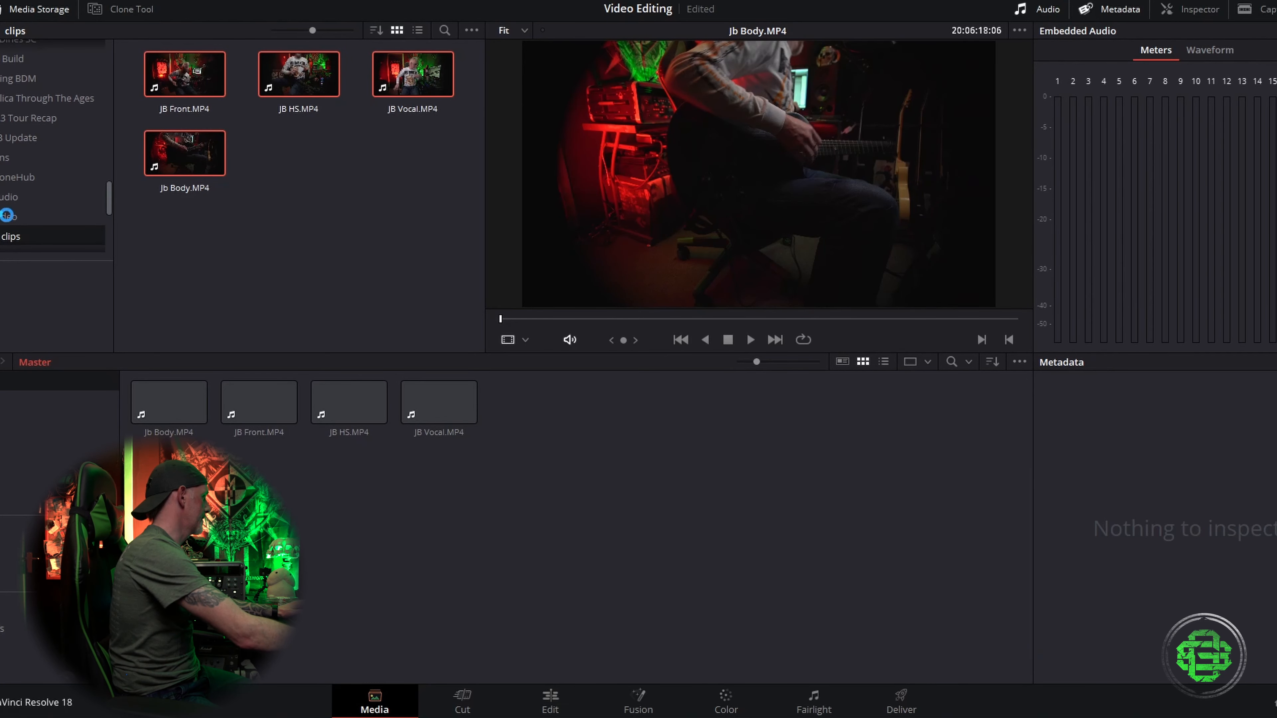
# Step: Import JB ToneHub Demo Mast 2.wav from the Audio > Bounced Files folder into the media pool
pyautogui.click(50, 201)
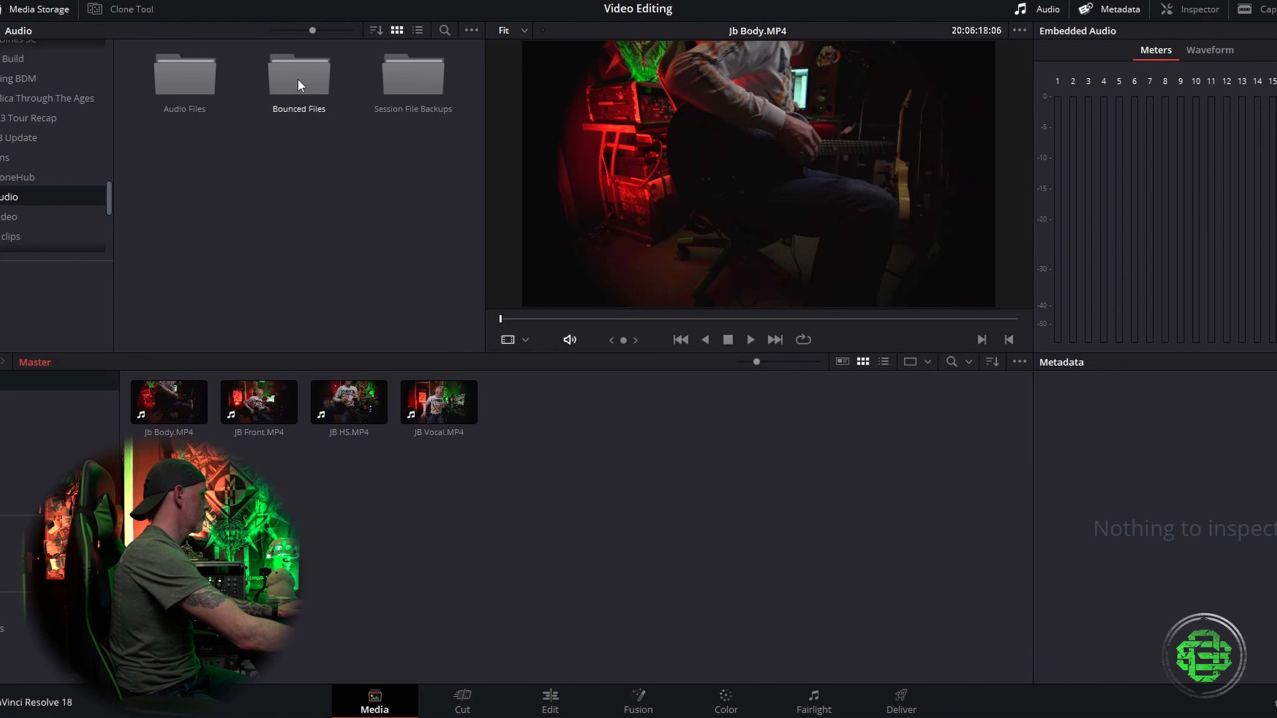
pyautogui.doubleClick(300, 81)
pyautogui.click(180, 183)
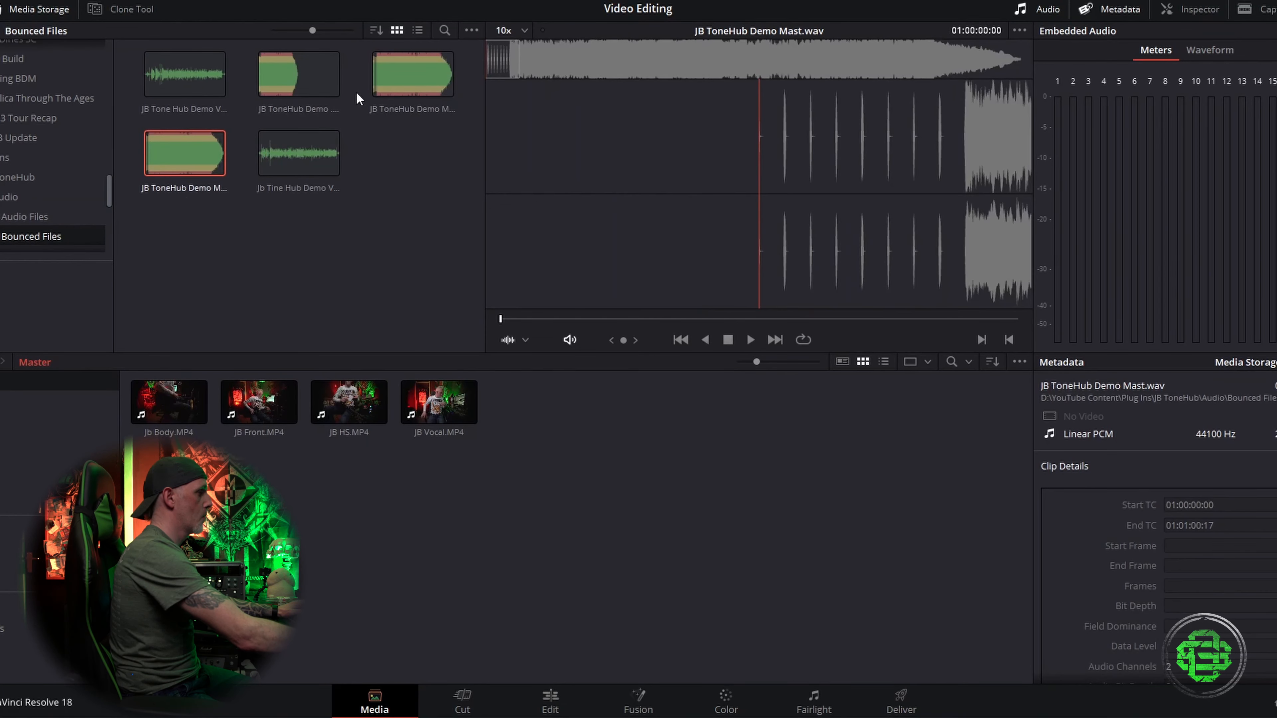
pyautogui.click(402, 92)
pyautogui.moveTo(405, 80); pyautogui.dragTo(533, 518)
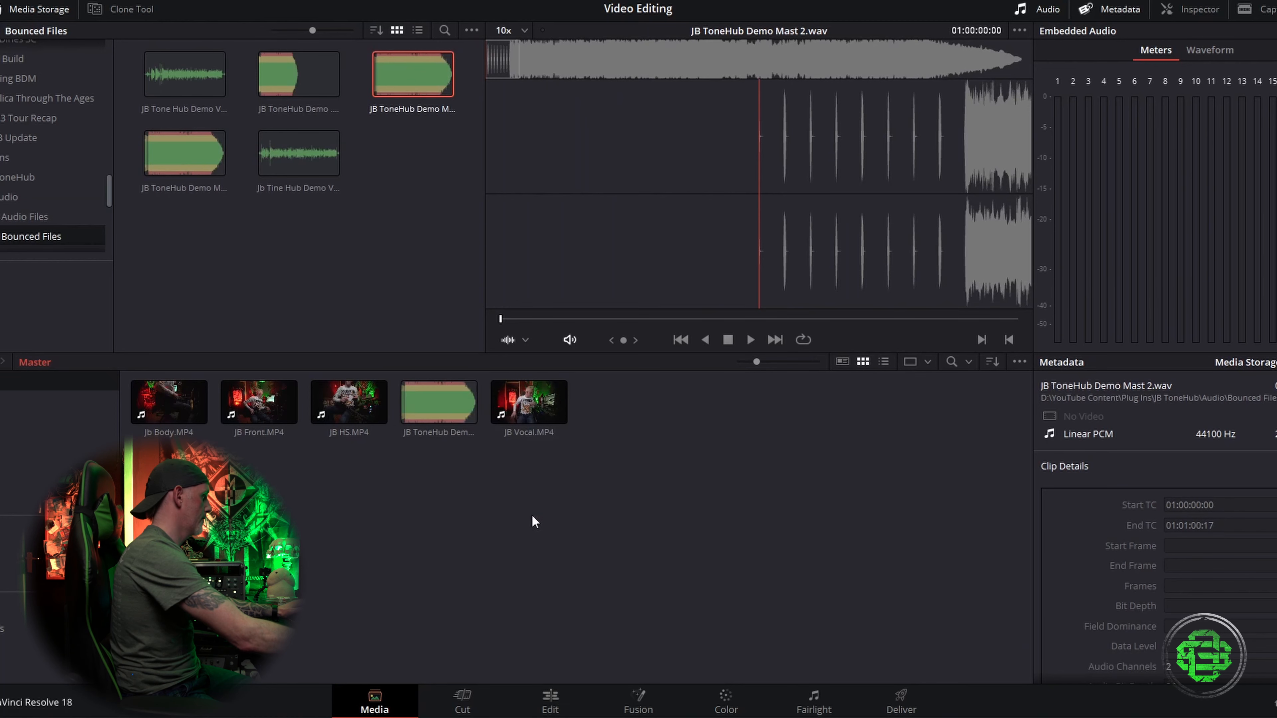
# Step: Place JB ToneHub Demo Mast 2.wav on the Edit page timeline, creating the first audio track
pyautogui.click(550, 699)
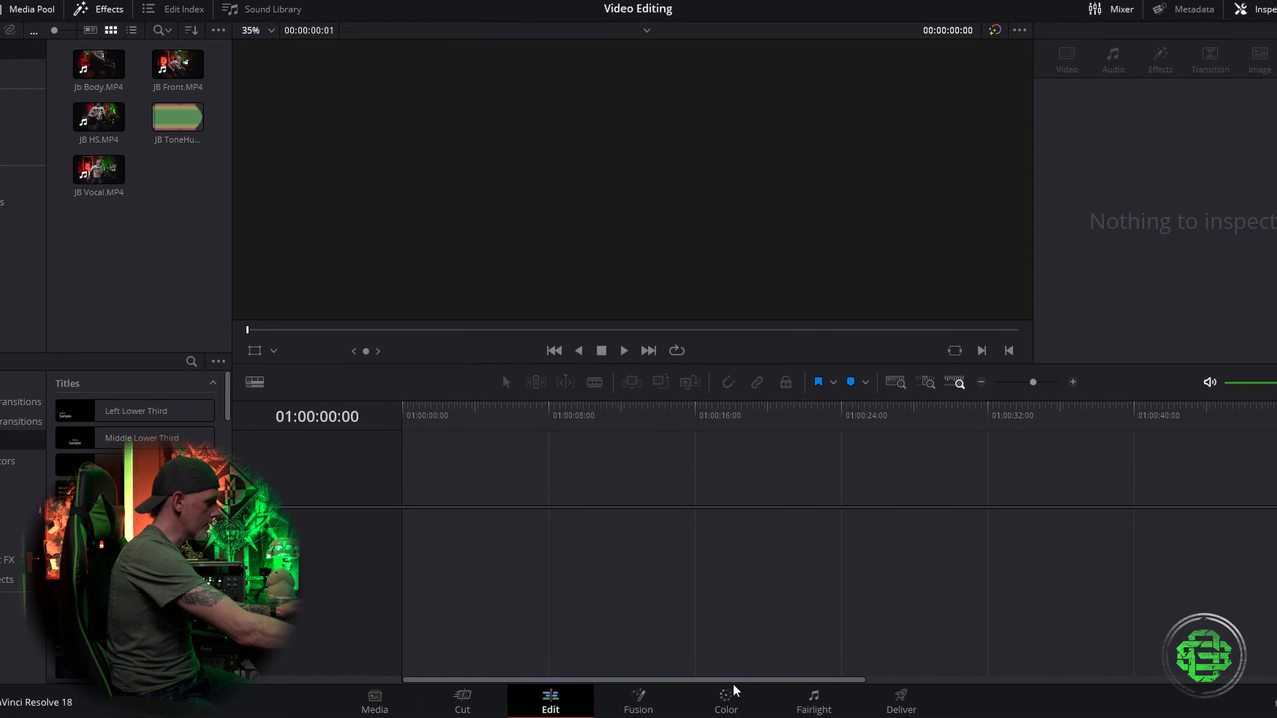
pyautogui.click(485, 705)
pyautogui.click(553, 698)
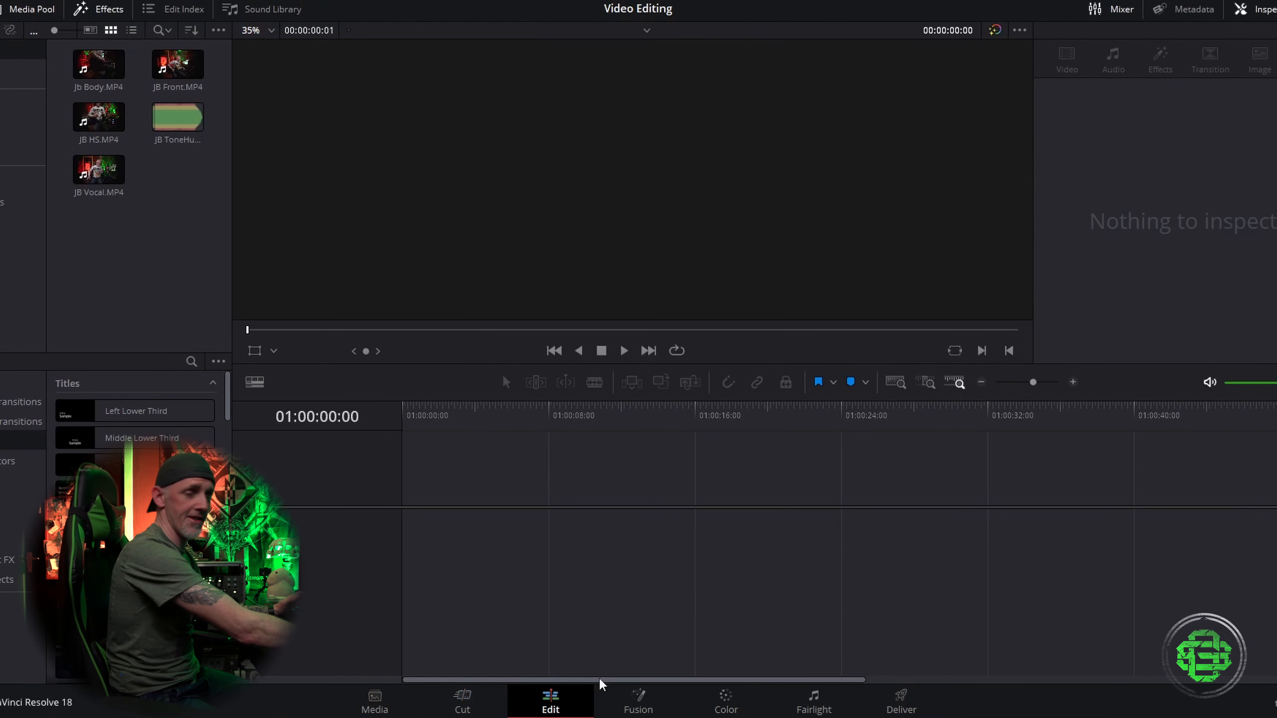
pyautogui.moveTo(178, 117); pyautogui.dragTo(543, 532)
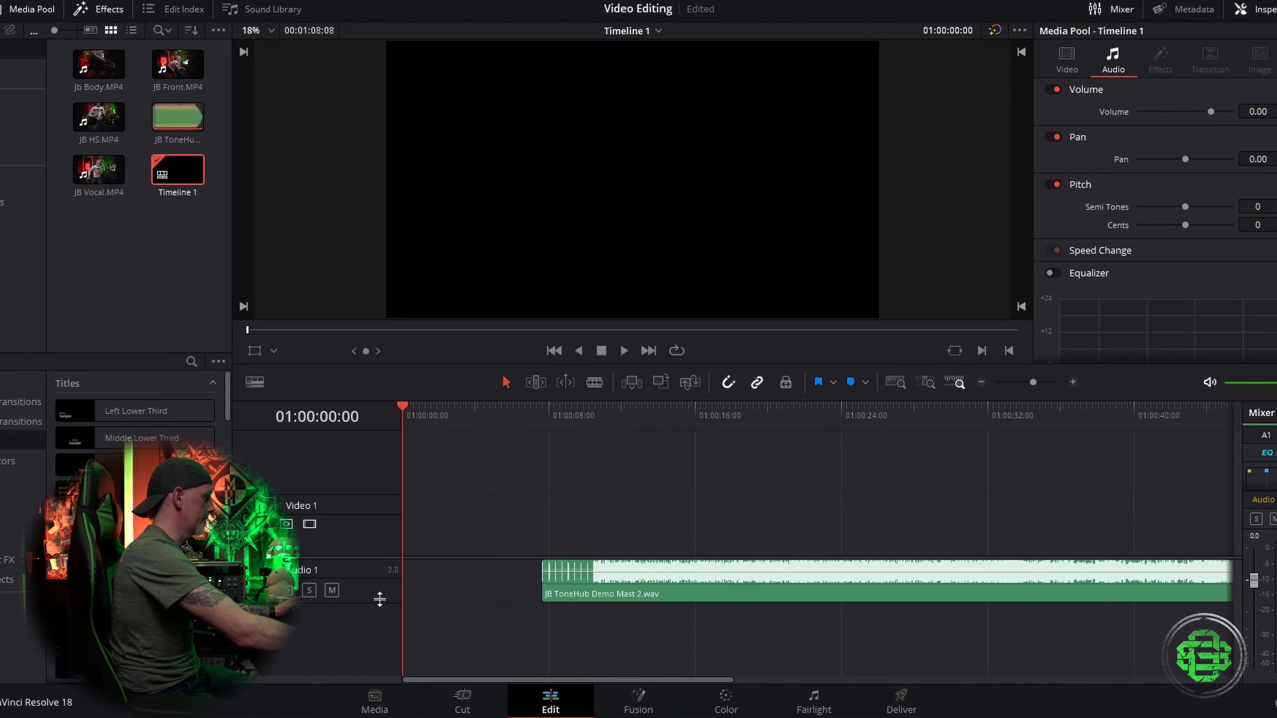
pyautogui.moveTo(379, 598); pyautogui.dragTo(379, 609)
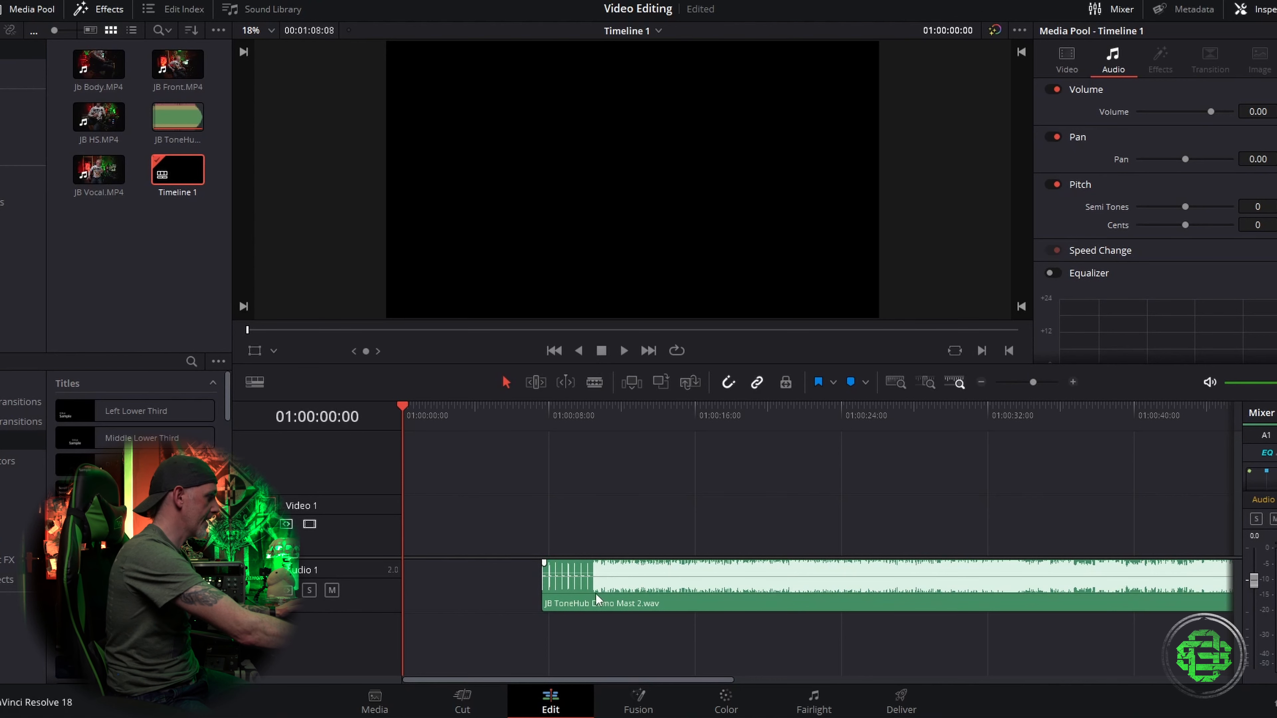
pyautogui.moveTo(598, 685); pyautogui.dragTo(542, 687)
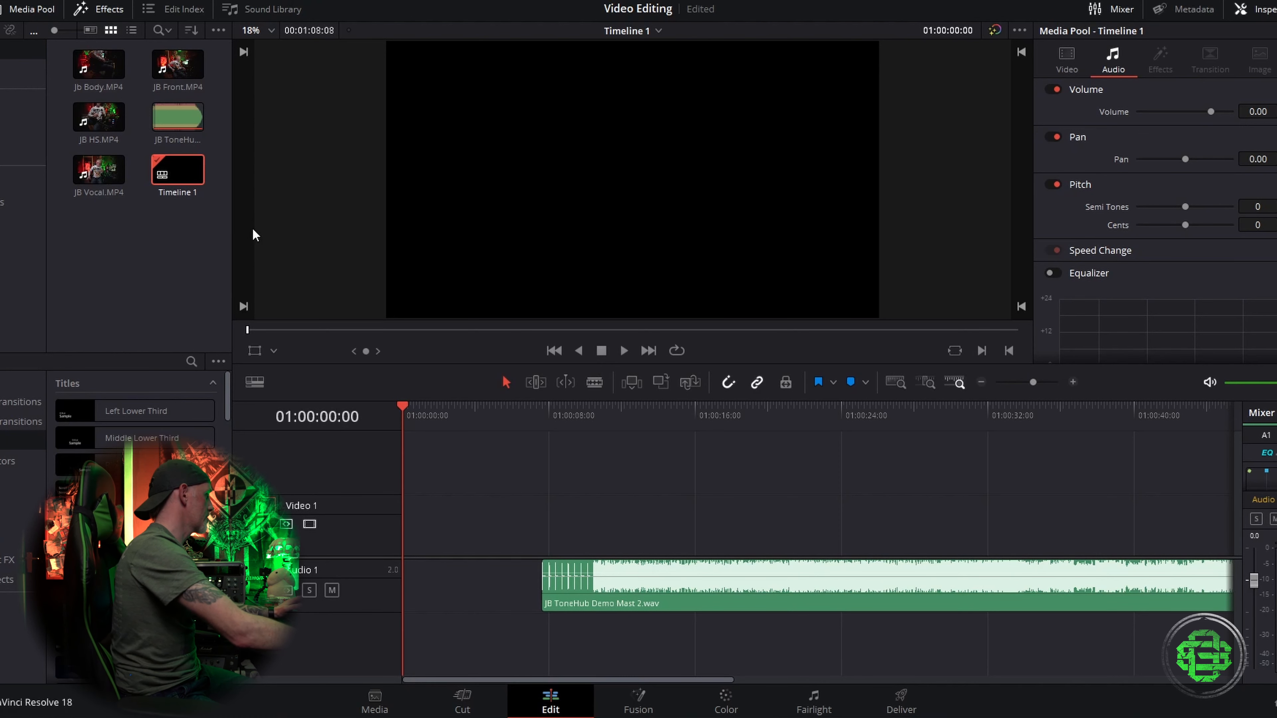
# Step: Mute the Audio 1 track and add JB Front.MP4 to the timeline at the same start point
pyautogui.click(332, 590)
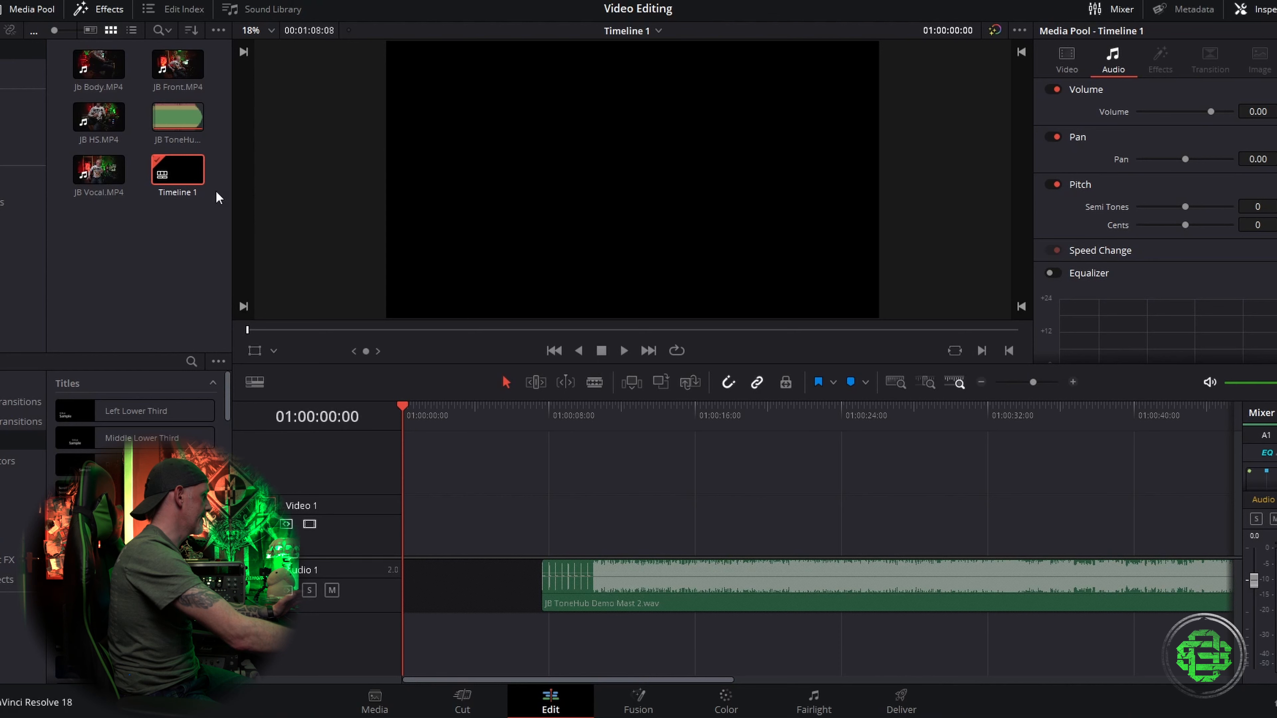
pyautogui.click(177, 73)
pyautogui.moveTo(177, 75); pyautogui.dragTo(519, 527)
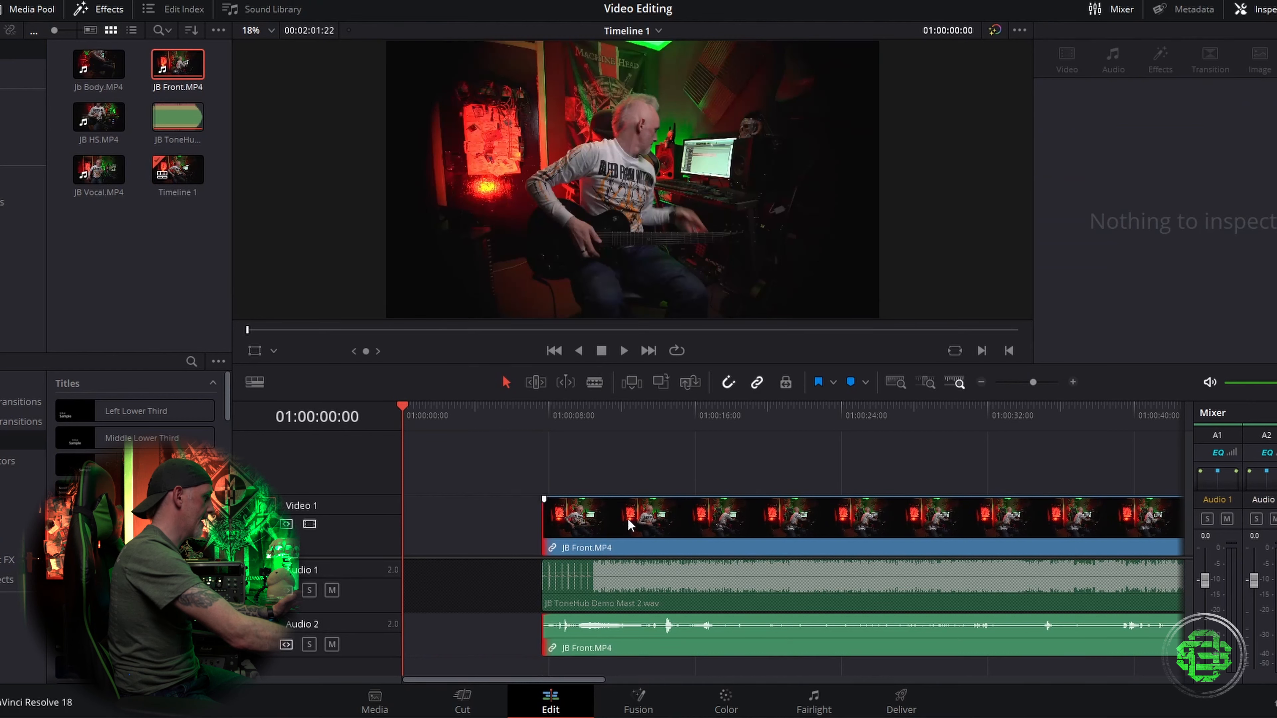
# Step: Play back the start of the timeline to preview the camera clip
pyautogui.click(551, 426)
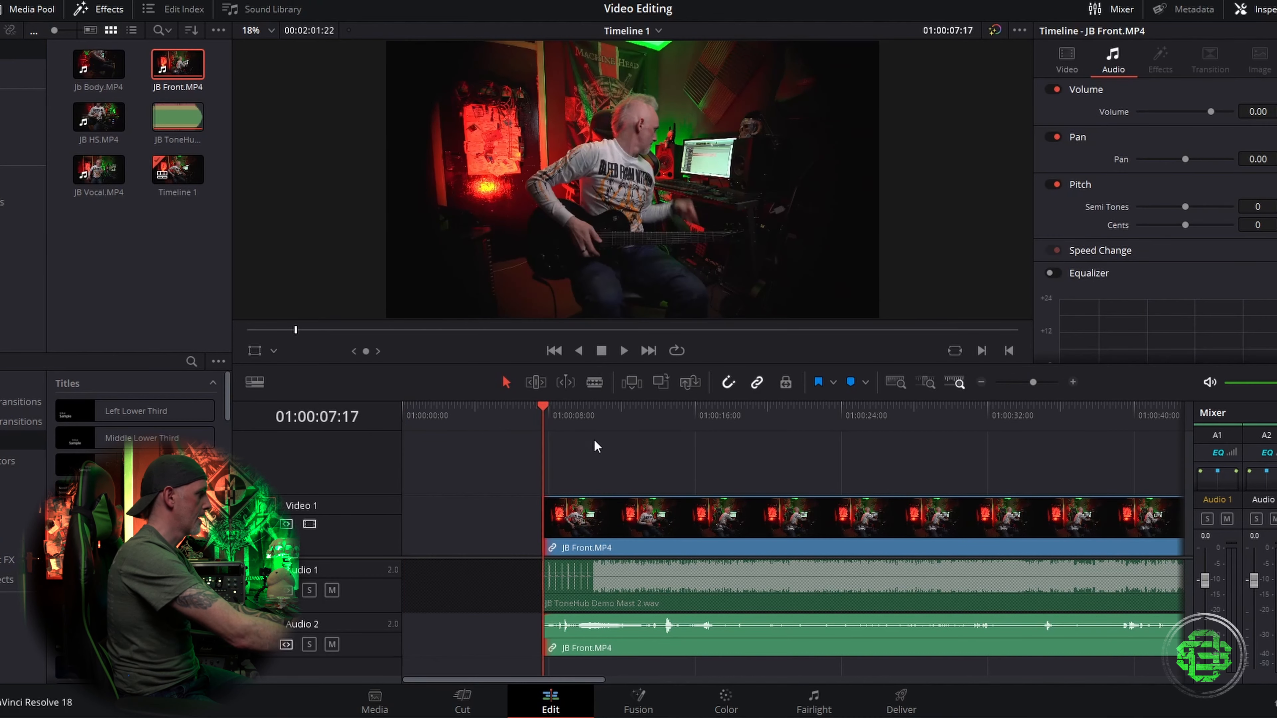
pyautogui.press('space')
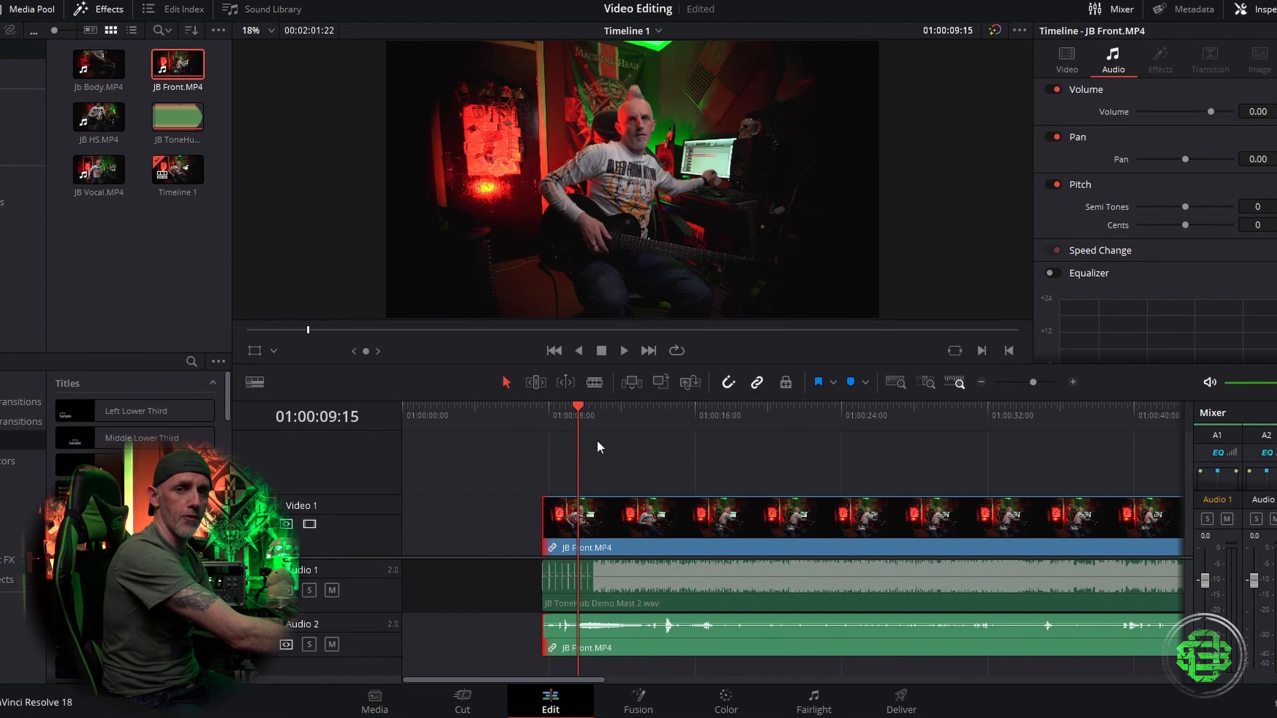
pyautogui.press('space')
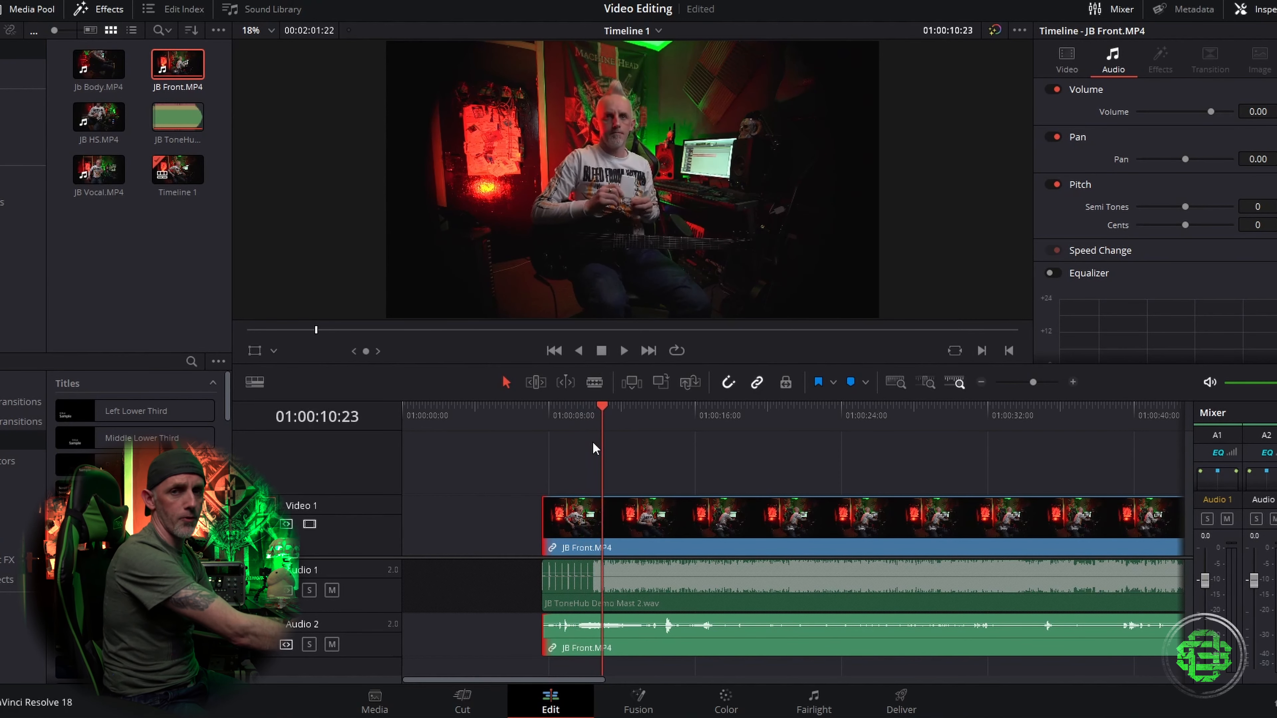
pyautogui.press('space')
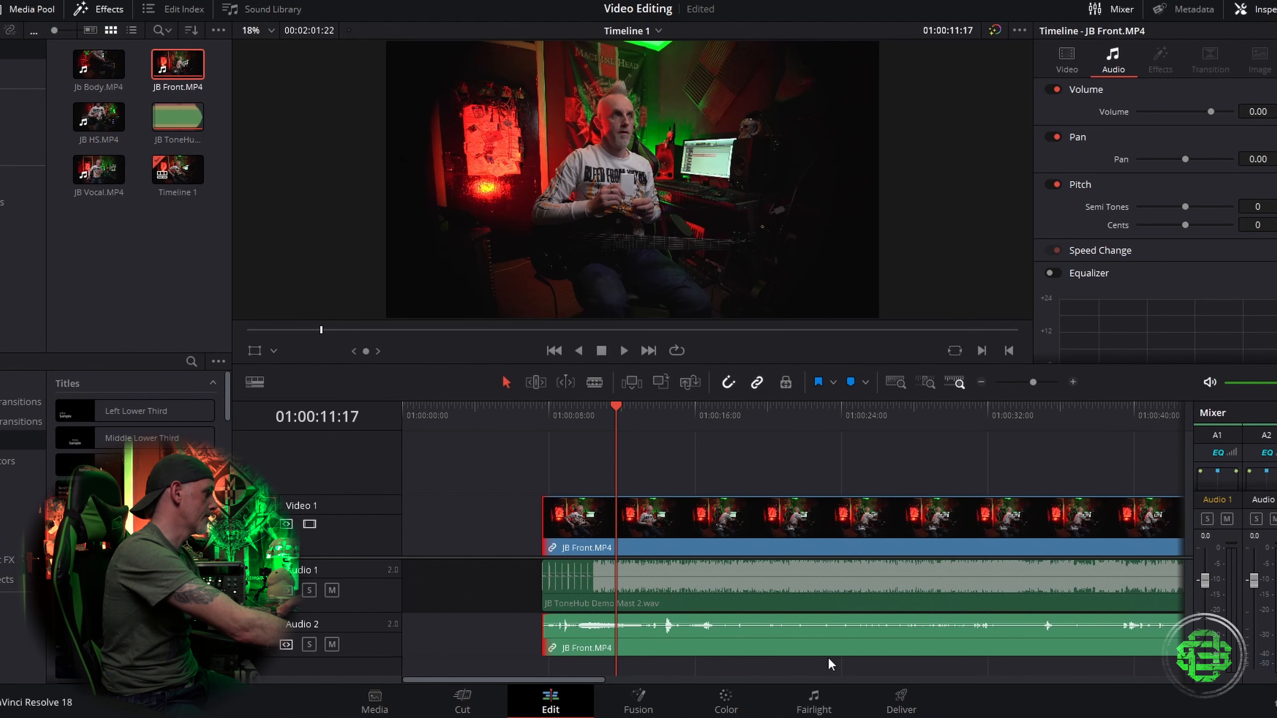
# Step: On the Color page, lower the lift slightly and raise the gain to 1.06, then return to editing
pyautogui.click(726, 701)
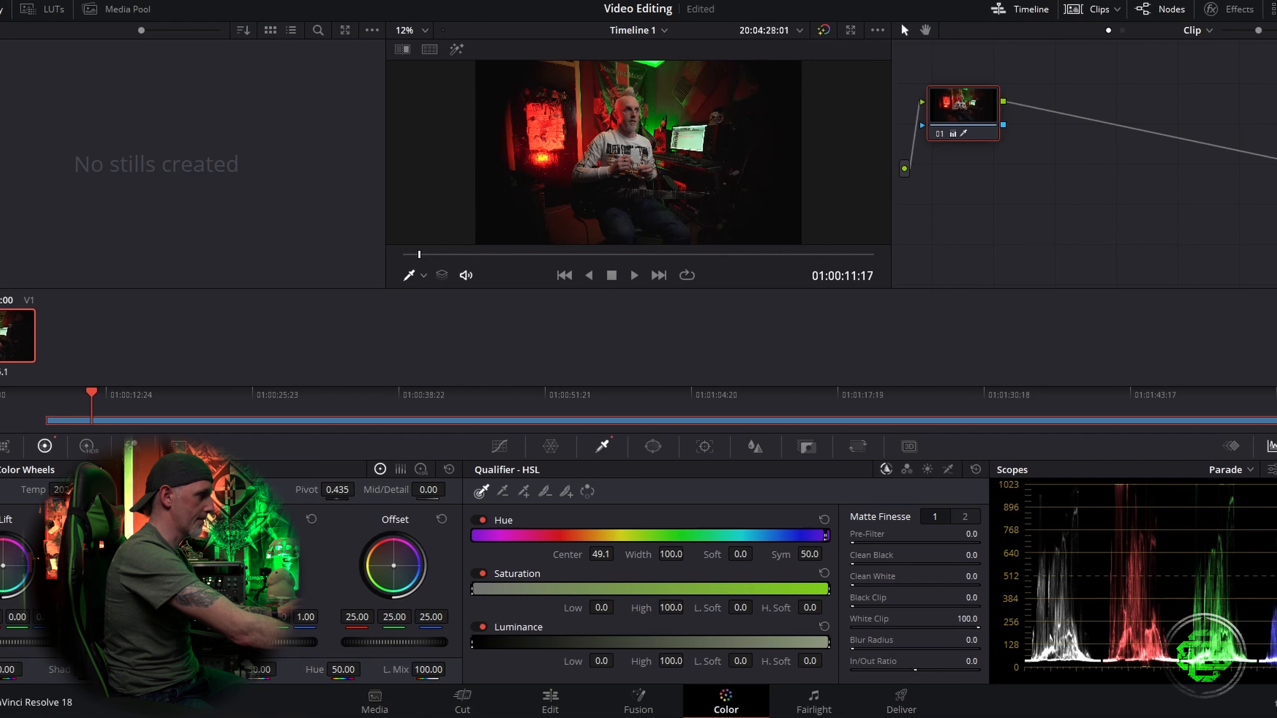
pyautogui.moveTo(9, 670); pyautogui.dragTo(6, 642)
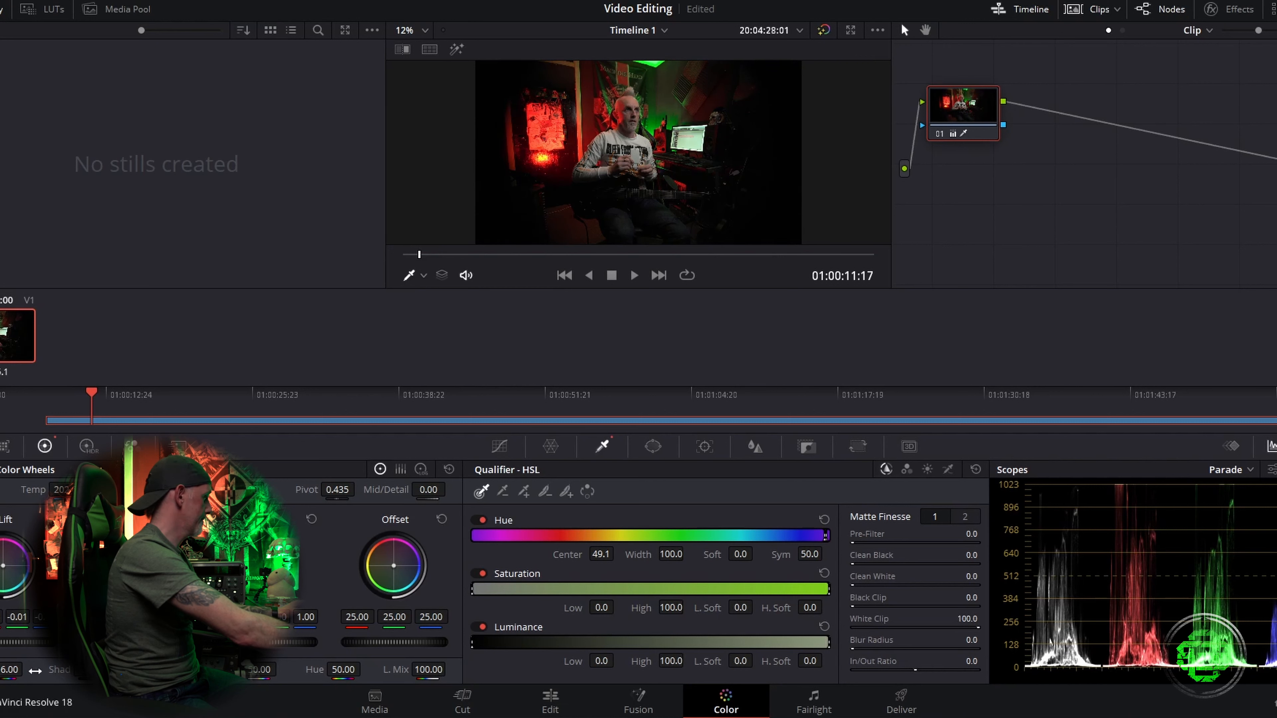
pyautogui.moveTo(27, 668); pyautogui.dragTo(8, 668)
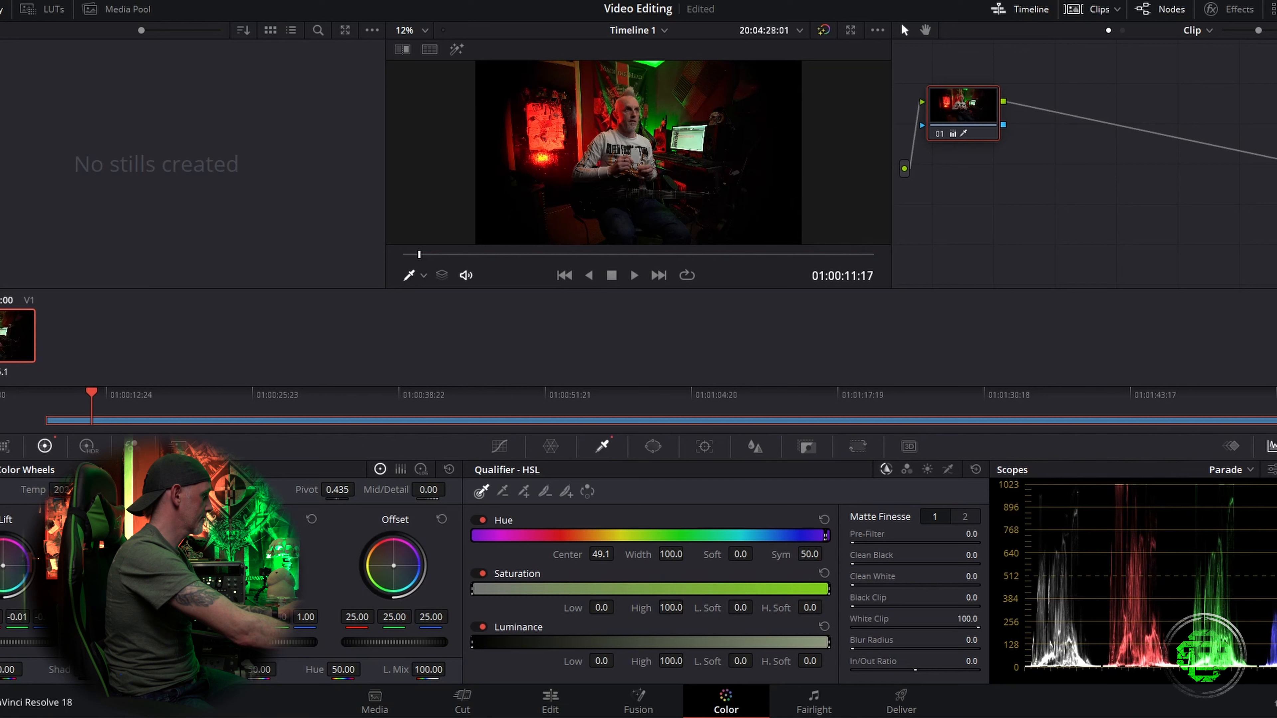
pyautogui.moveTo(268, 648); pyautogui.dragTo(278, 648)
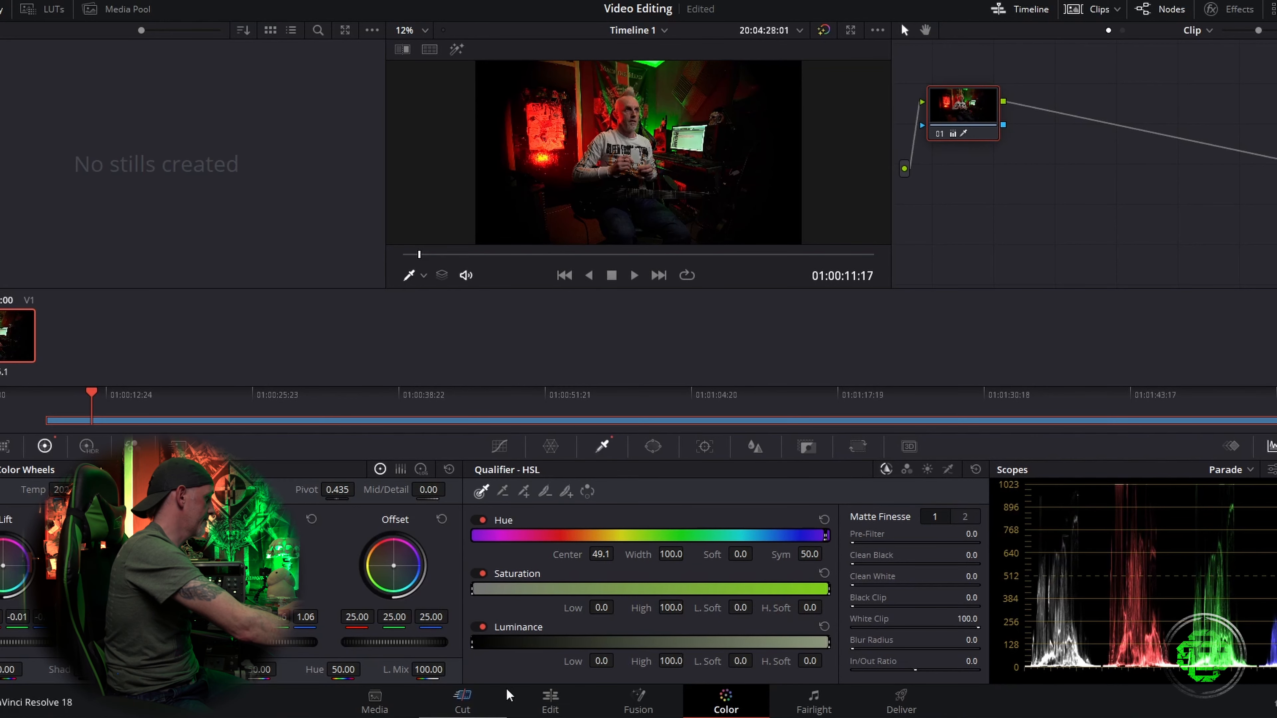
pyautogui.click(556, 699)
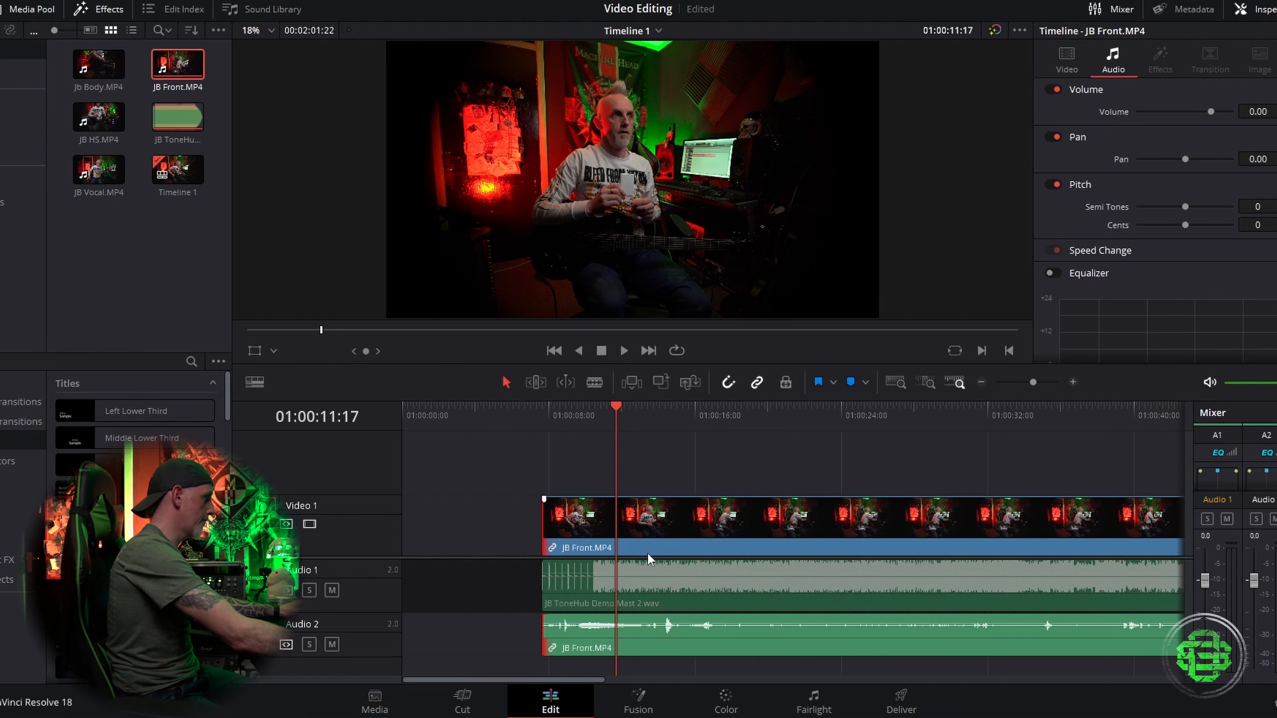
# Step: Slide the JB ToneHub Demo Mast 2.wav clip so its waveform lines up with the JB Front camera audio
pyautogui.scroll(-3, 486, 560)
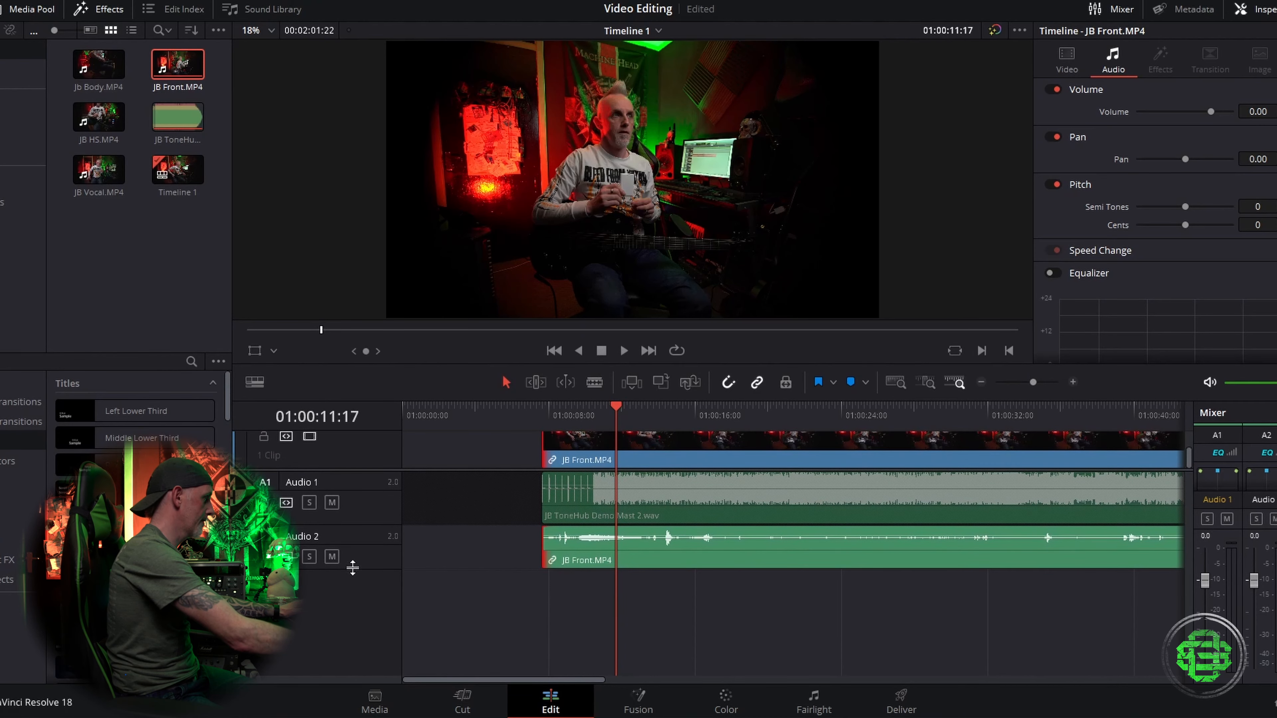
pyautogui.moveTo(352, 569); pyautogui.dragTo(353, 588)
pyautogui.moveTo(521, 680)
pyautogui.mouseDown()
pyautogui.moveTo(997, 669)
pyautogui.moveTo(513, 681)
pyautogui.mouseUp()
pyautogui.moveTo(404, 559); pyautogui.dragTo(990, 558)
pyautogui.moveTo(601, 681); pyautogui.dragTo(704, 682)
pyautogui.moveTo(609, 562)
pyautogui.mouseDown()
pyautogui.moveTo(856, 573)
pyautogui.moveTo(511, 578)
pyautogui.moveTo(711, 561)
pyautogui.moveTo(975, 561)
pyautogui.moveTo(1017, 578)
pyautogui.moveTo(404, 549)
pyautogui.moveTo(606, 548)
pyautogui.mouseUp()
pyautogui.click(587, 408)
pyautogui.moveTo(1034, 382); pyautogui.dragTo(1051, 383)
pyautogui.moveTo(673, 560); pyautogui.dragTo(831, 554)
pyautogui.click(803, 420)
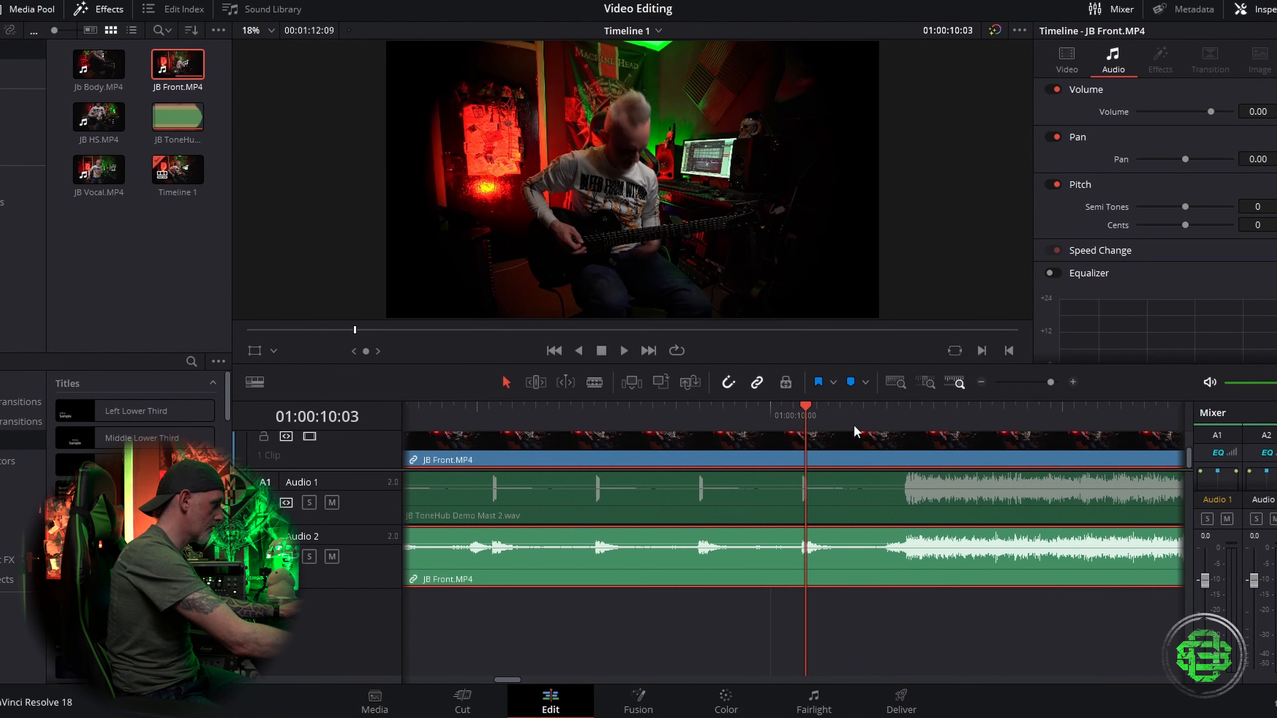
pyautogui.click(1075, 384)
pyautogui.moveTo(799, 521); pyautogui.dragTo(795, 521)
# Step: Mute the Audio 2 camera track and play the timeline to check the sync
pyautogui.click(330, 556)
pyautogui.click(982, 382)
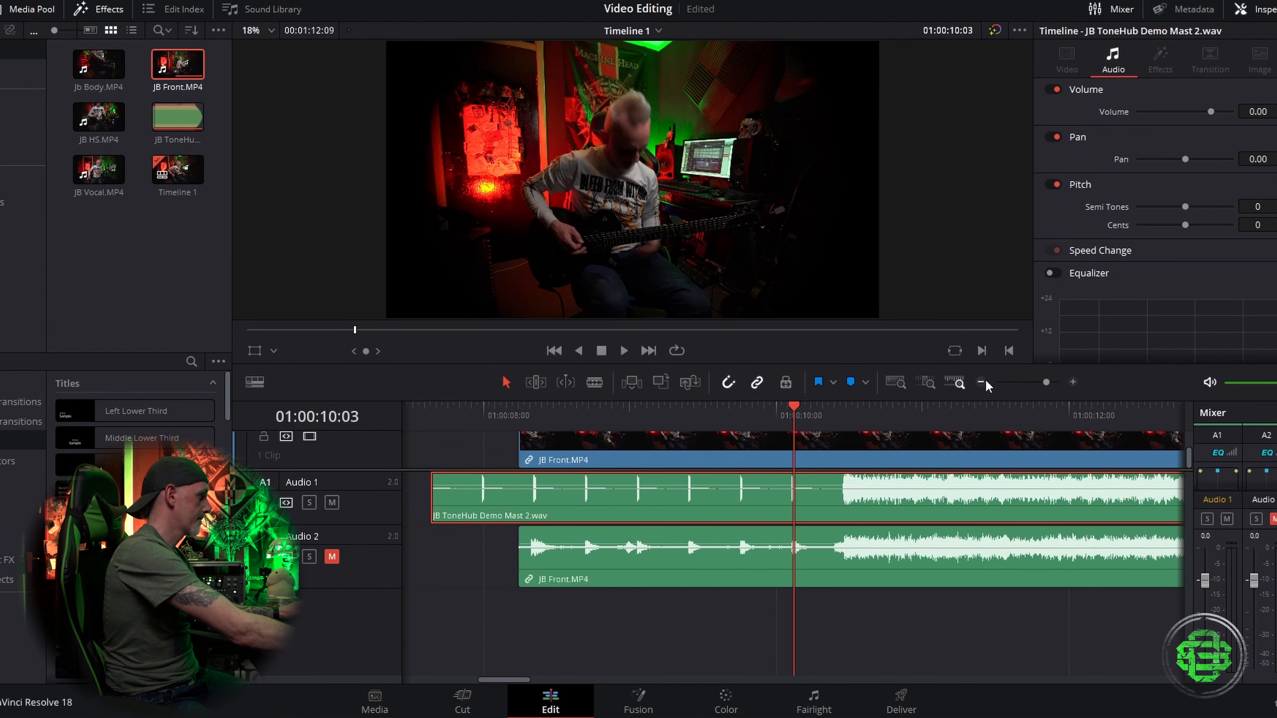
pyautogui.click(984, 383)
pyautogui.click(845, 410)
pyautogui.press('space')
pyautogui.press('space')
pyautogui.click(827, 408)
pyautogui.click(809, 408)
pyautogui.press('space')
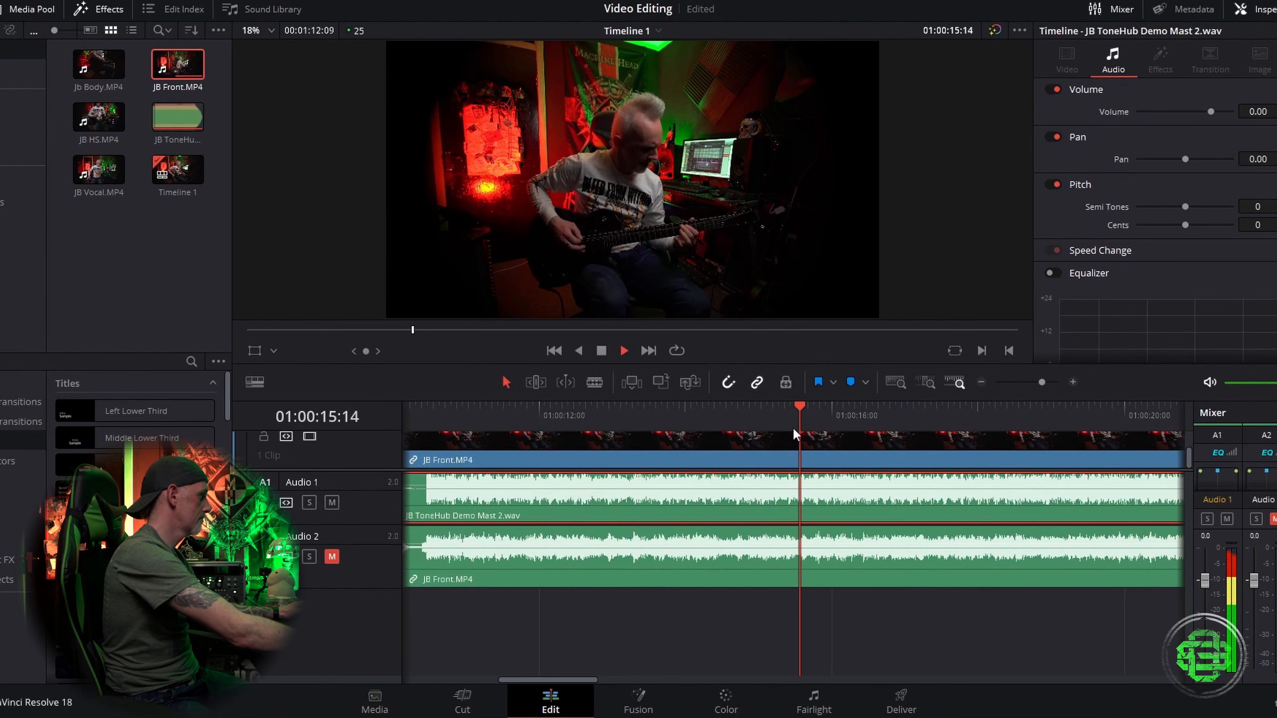
pyautogui.press('space')
# Step: Lower the Audio 1 mixer fader to -3.0 dB and play back the result
pyautogui.moveTo(1205, 580); pyautogui.dragTo(1206, 600)
pyautogui.press('space')
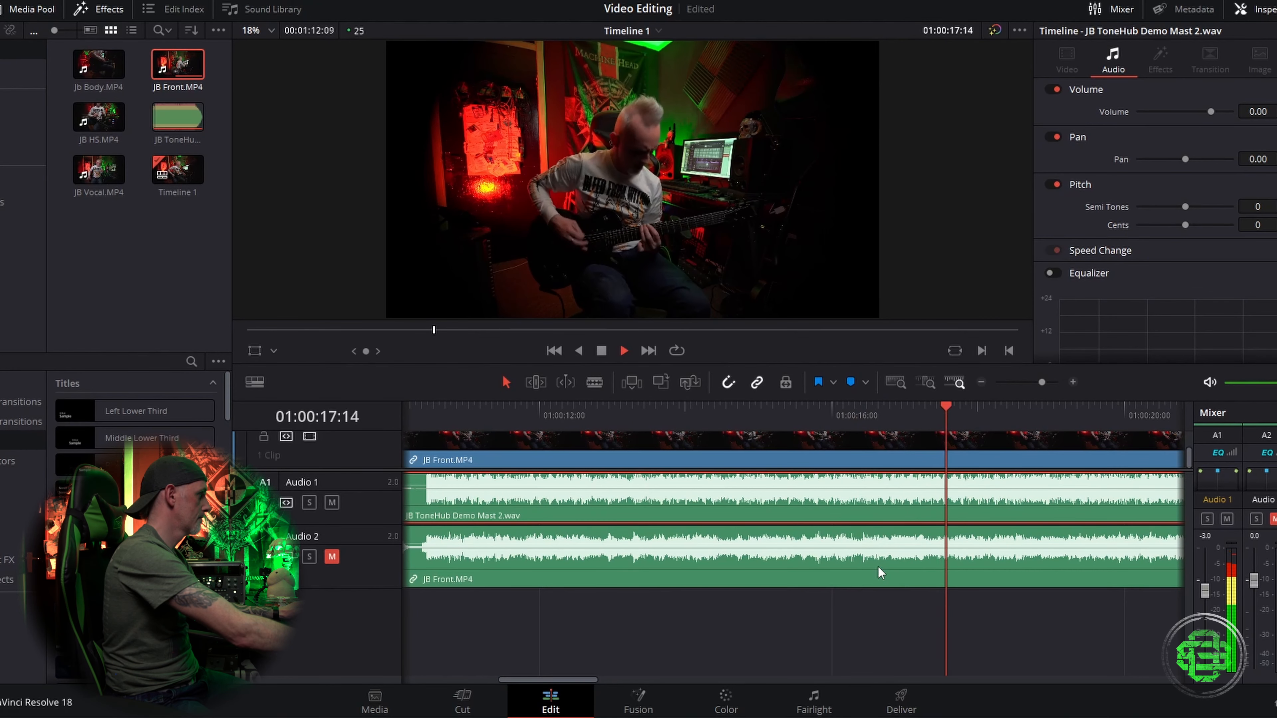
pyautogui.press('space')
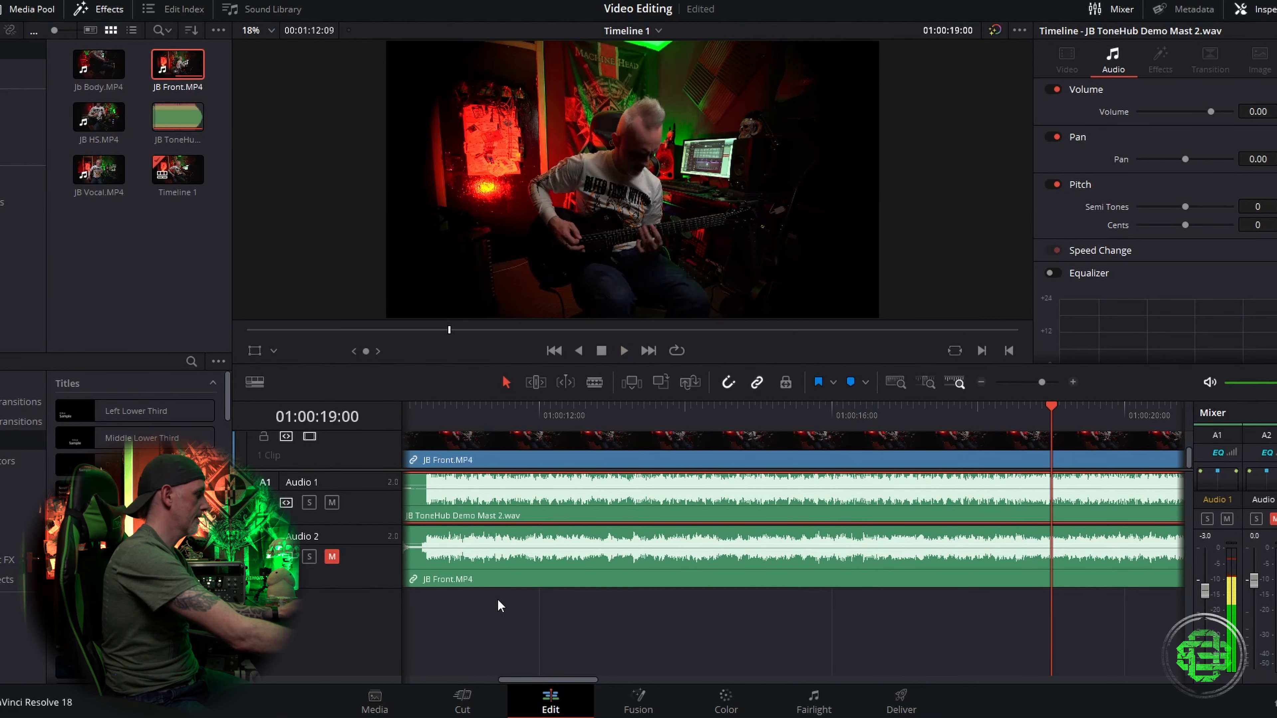
# Step: Delete the JB Front.MP4 camera audio clip from the Audio 2 track
pyautogui.keyDown('alt'); pyautogui.click(707, 546); pyautogui.keyUp('alt')
pyautogui.press('Delete')
pyautogui.moveTo(704, 471); pyautogui.dragTo(704, 569)
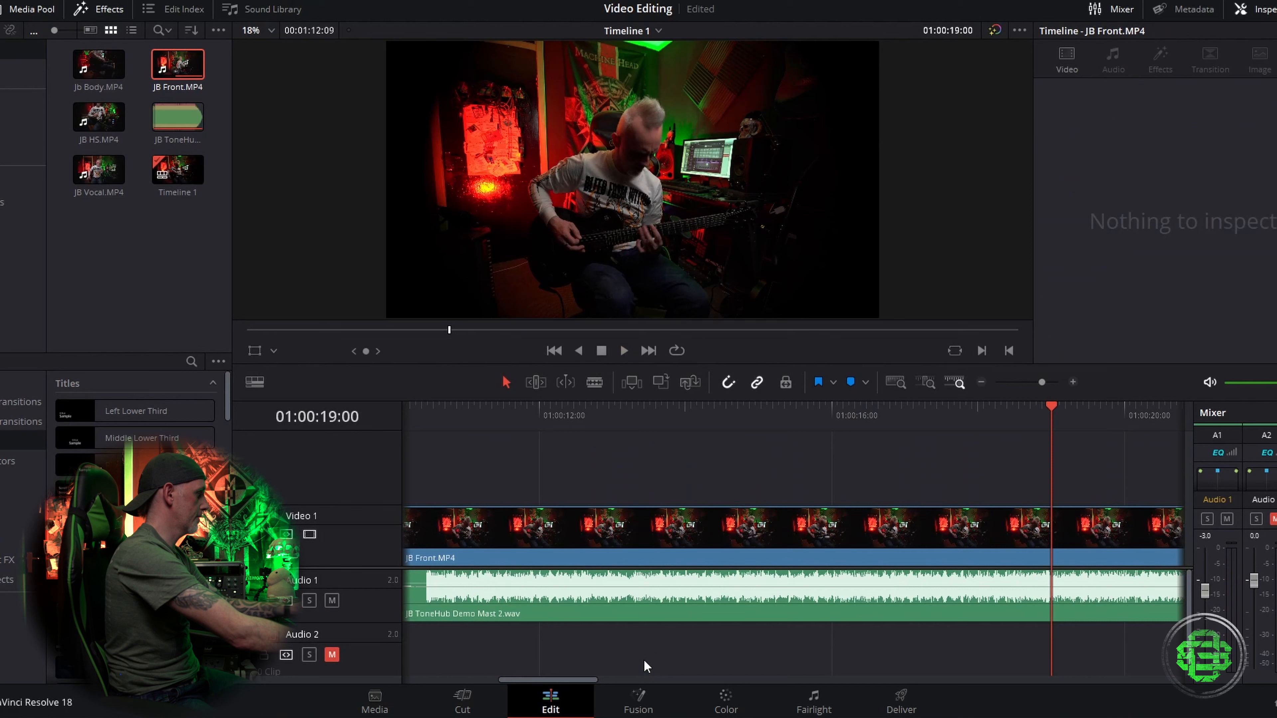
# Step: Set the JB Front clip's zoom to 1.470 and position to X -107, Y 144, then preview it
pyautogui.click(735, 528)
pyautogui.moveTo(1169, 111); pyautogui.dragTo(1126, 131)
pyautogui.moveTo(1258, 131); pyautogui.dragTo(1276, 132)
pyautogui.moveTo(1175, 132); pyautogui.dragTo(1166, 133)
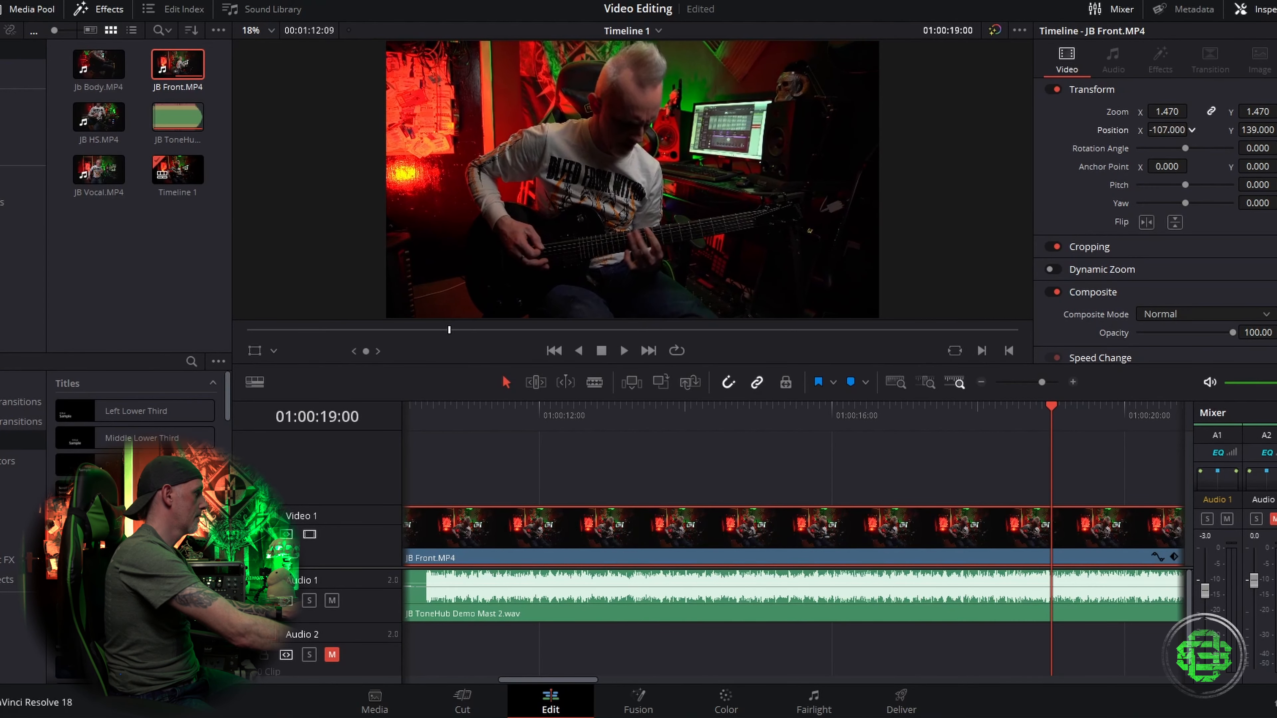
pyautogui.moveTo(1255, 131); pyautogui.dragTo(1259, 130)
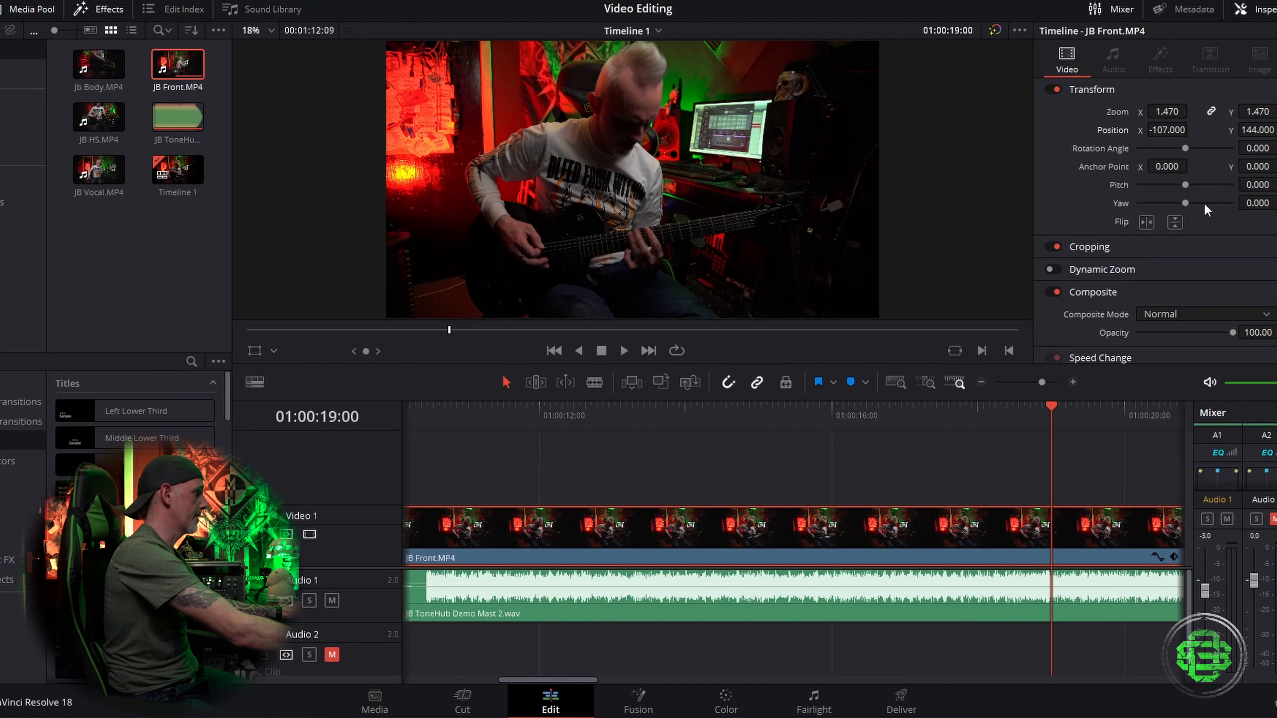
pyautogui.press('space')
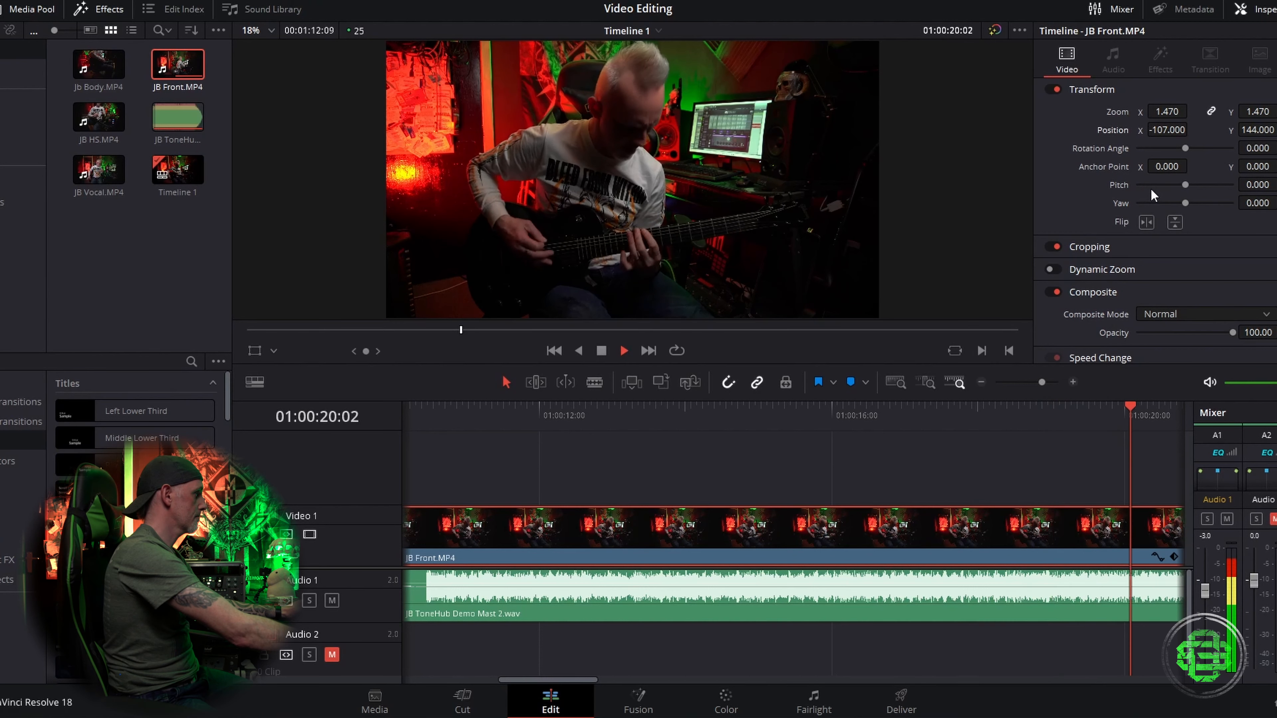
pyautogui.press('space')
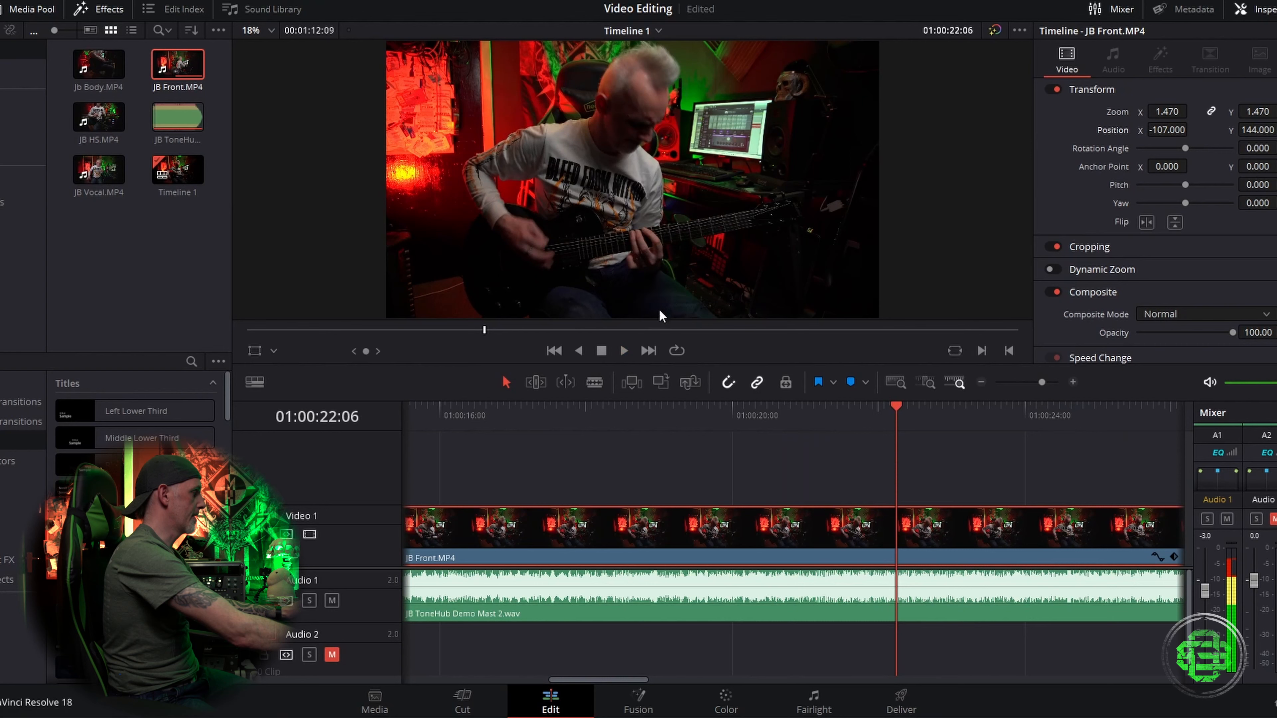
# Step: On the Color page, raise the clip's gain slightly further
pyautogui.click(728, 700)
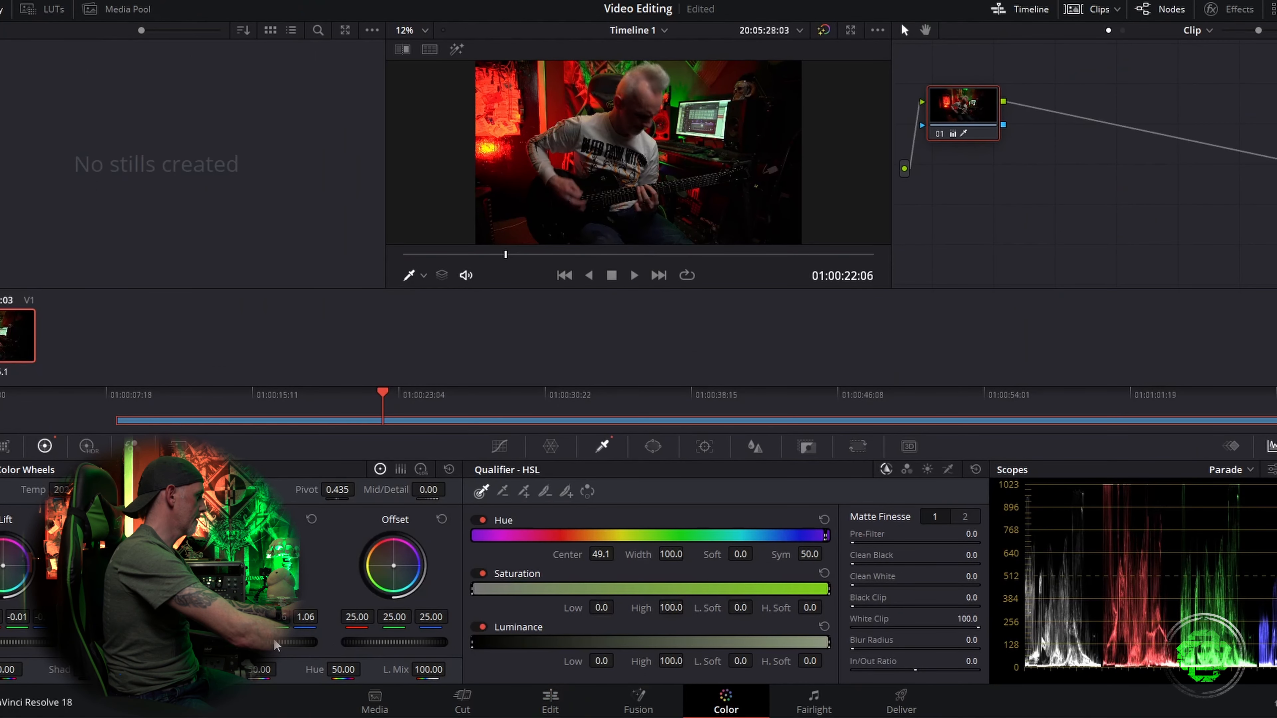
pyautogui.moveTo(263, 642); pyautogui.dragTo(282, 643)
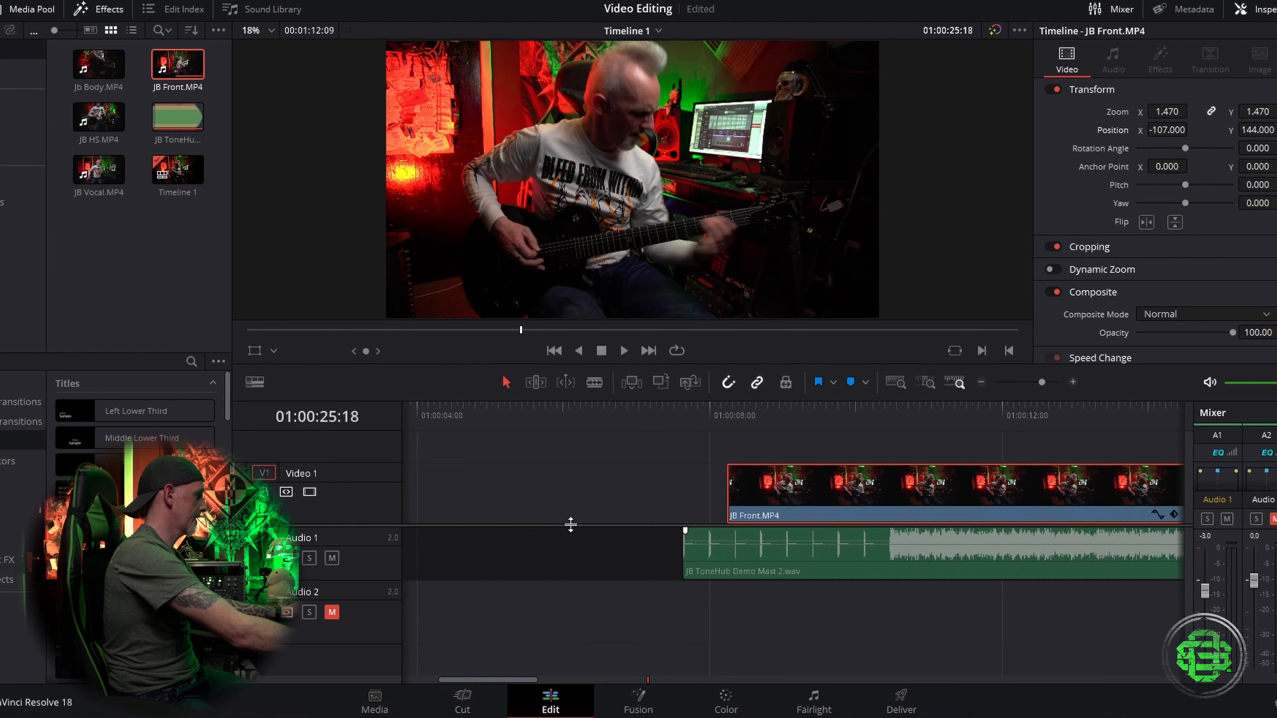
# Step: Add the Jb Body.MP4 clip to the timeline on Video 2 and Audio 2, above the JB Front clip
pyautogui.moveTo(570, 522); pyautogui.dragTo(570, 533)
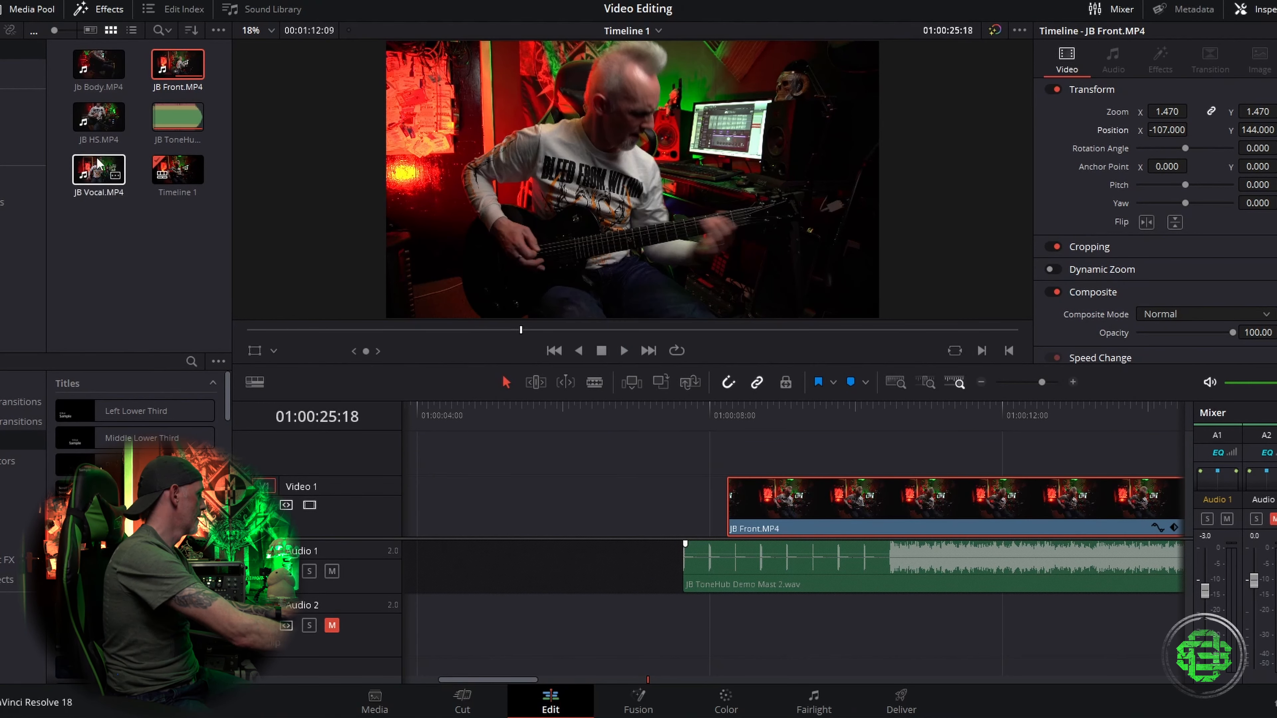
pyautogui.moveTo(95, 76); pyautogui.dragTo(623, 419)
pyautogui.moveTo(98, 67); pyautogui.dragTo(586, 453)
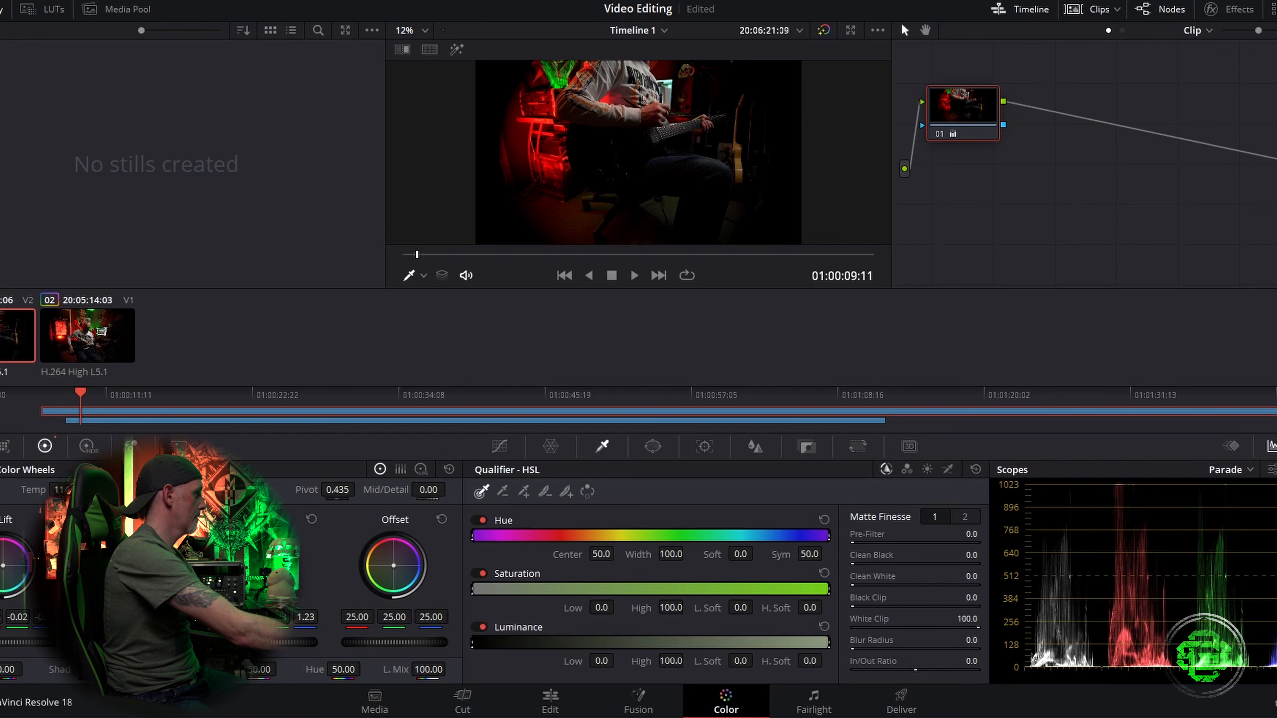
pyautogui.click(550, 700)
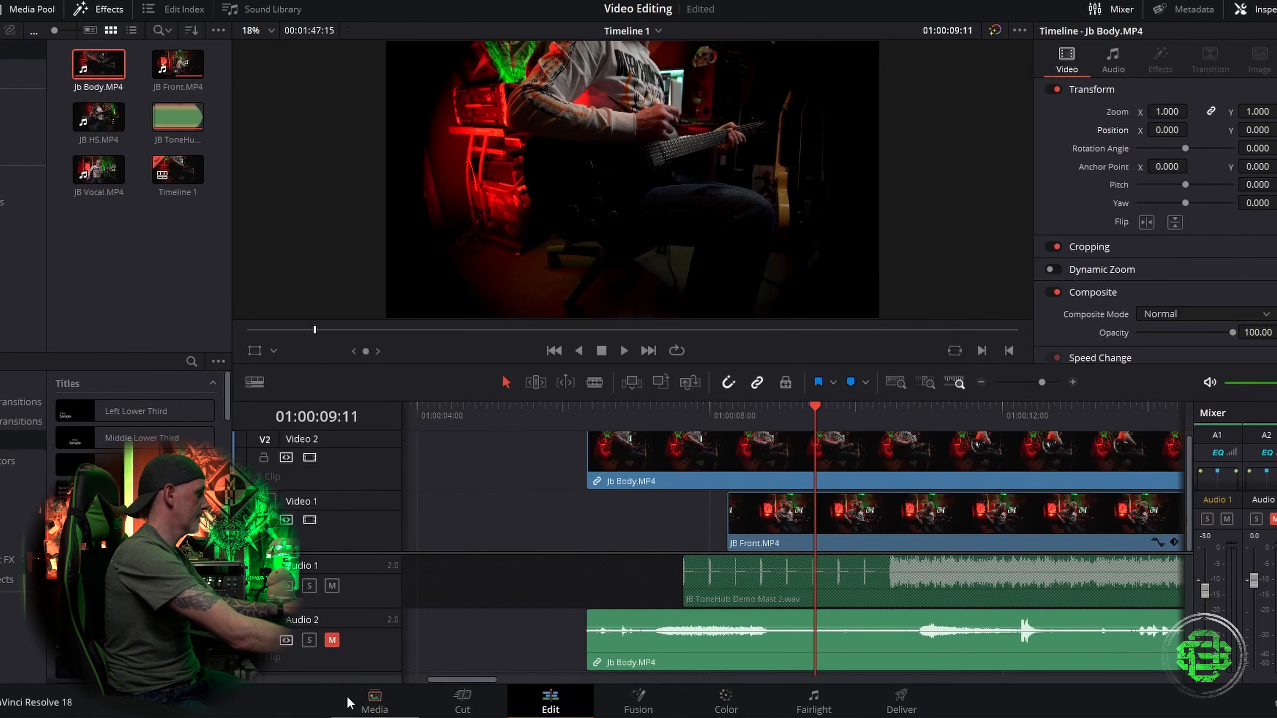
# Step: Slide the Jb Body clip left so its audio transients line up with the mastered ToneHub track
pyautogui.moveTo(636, 553); pyautogui.dragTo(635, 502)
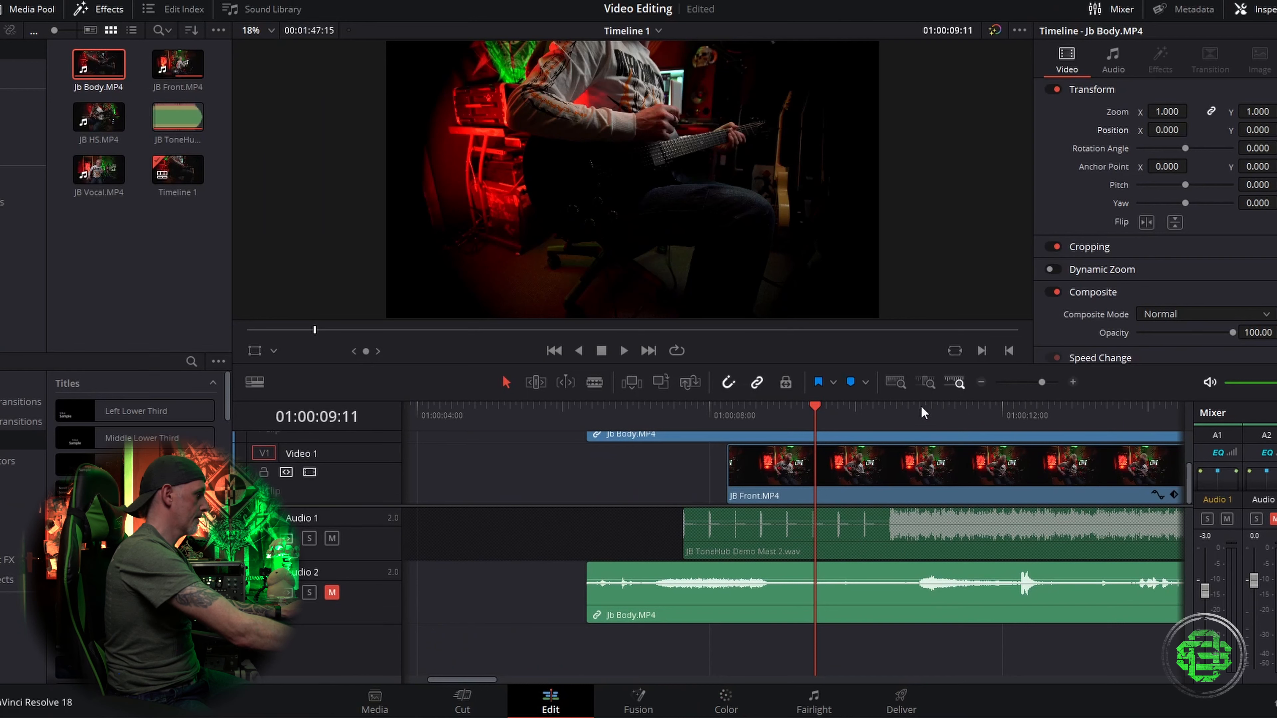
pyautogui.click(982, 383)
pyautogui.click(982, 382)
pyautogui.click(982, 383)
pyautogui.moveTo(465, 597); pyautogui.dragTo(892, 577)
pyautogui.moveTo(1028, 626); pyautogui.dragTo(704, 620)
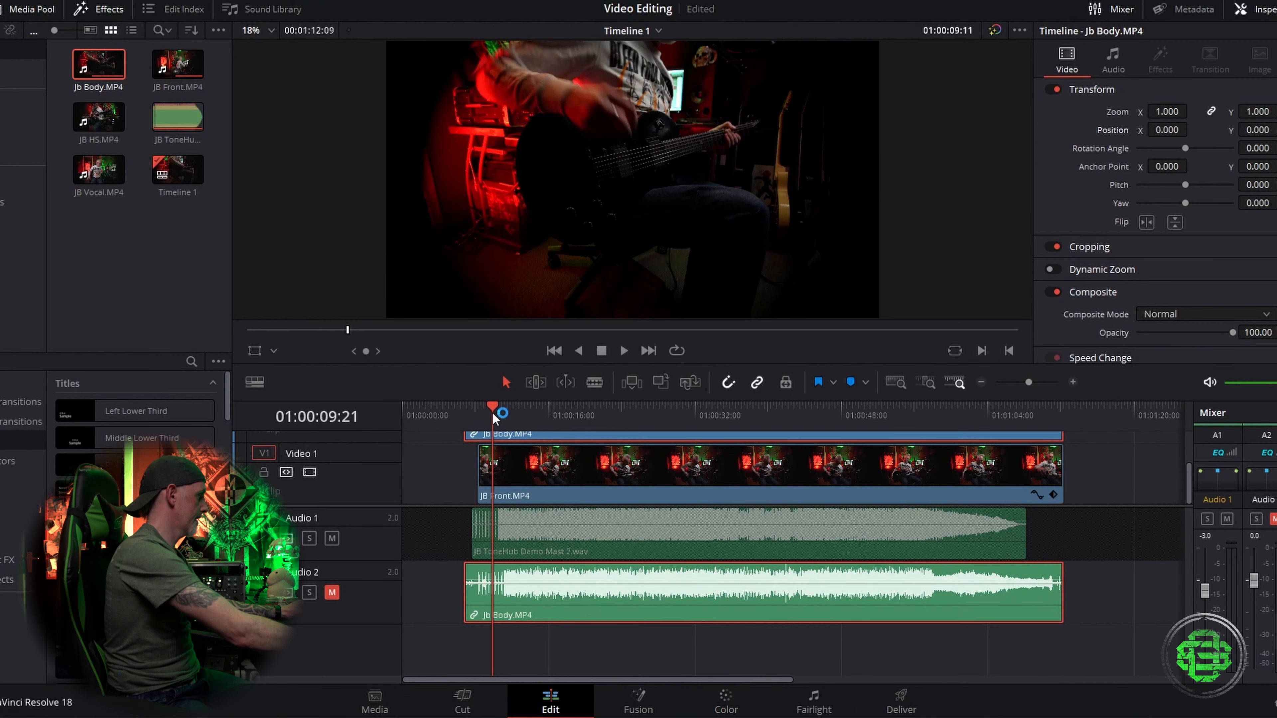
pyautogui.click(1073, 382)
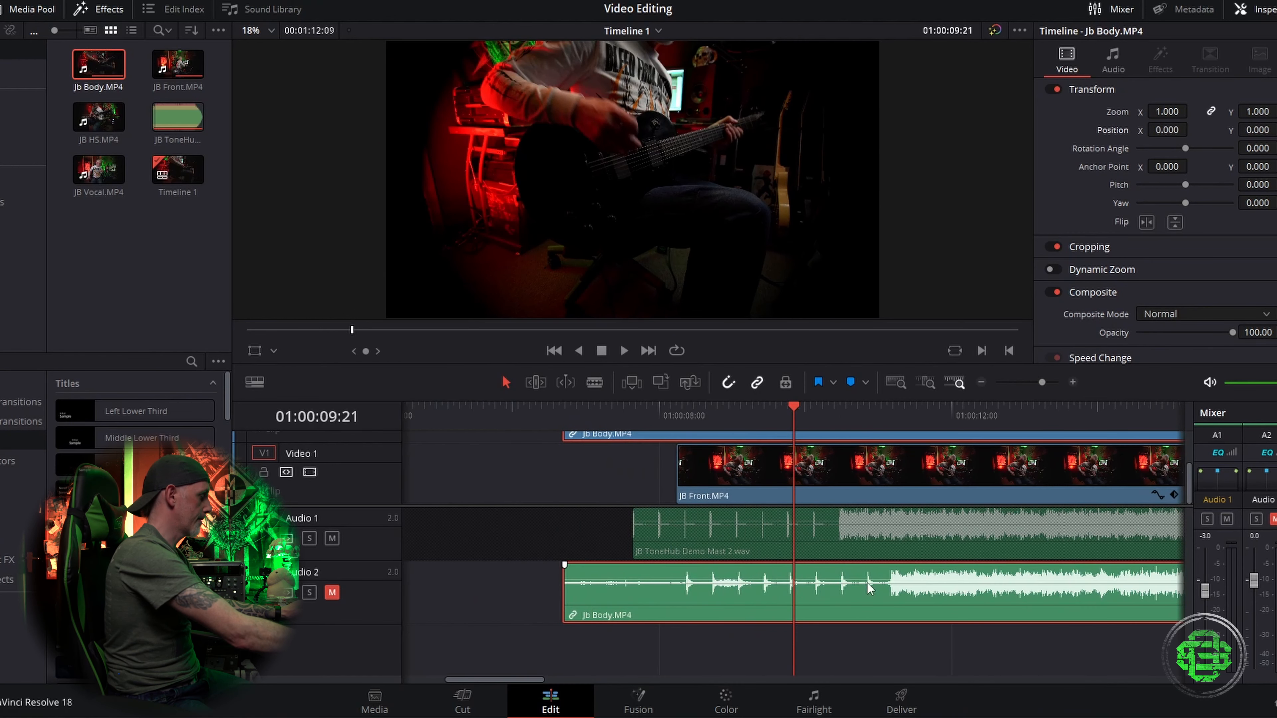
pyautogui.moveTo(907, 605); pyautogui.dragTo(855, 603)
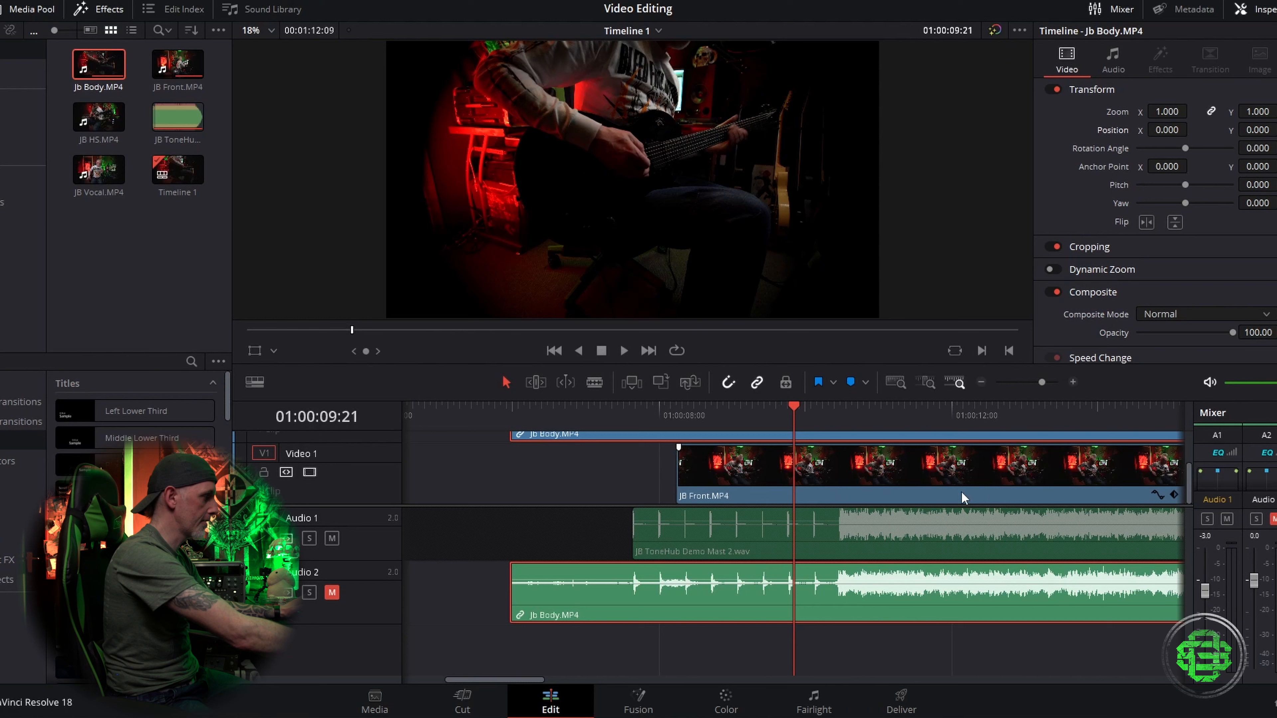
pyautogui.click(809, 421)
pyautogui.click(1076, 383)
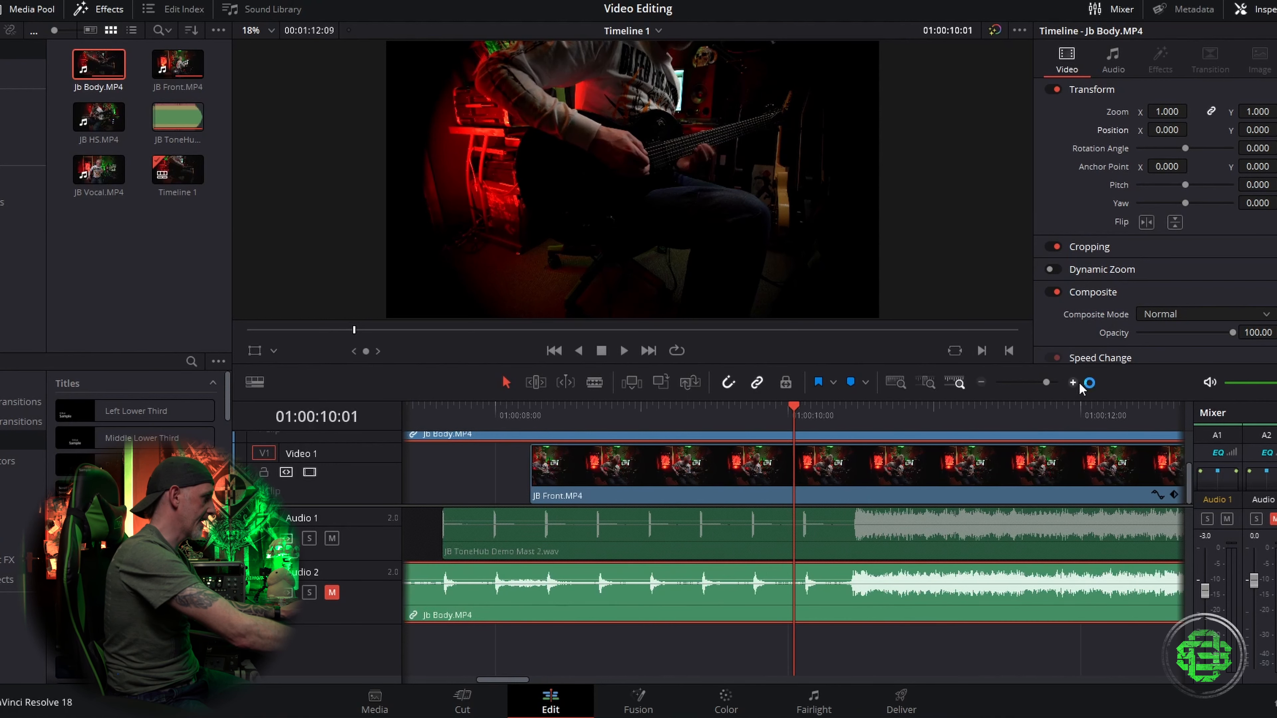
pyautogui.click(1075, 384)
pyautogui.click(1076, 384)
pyautogui.click(1076, 384)
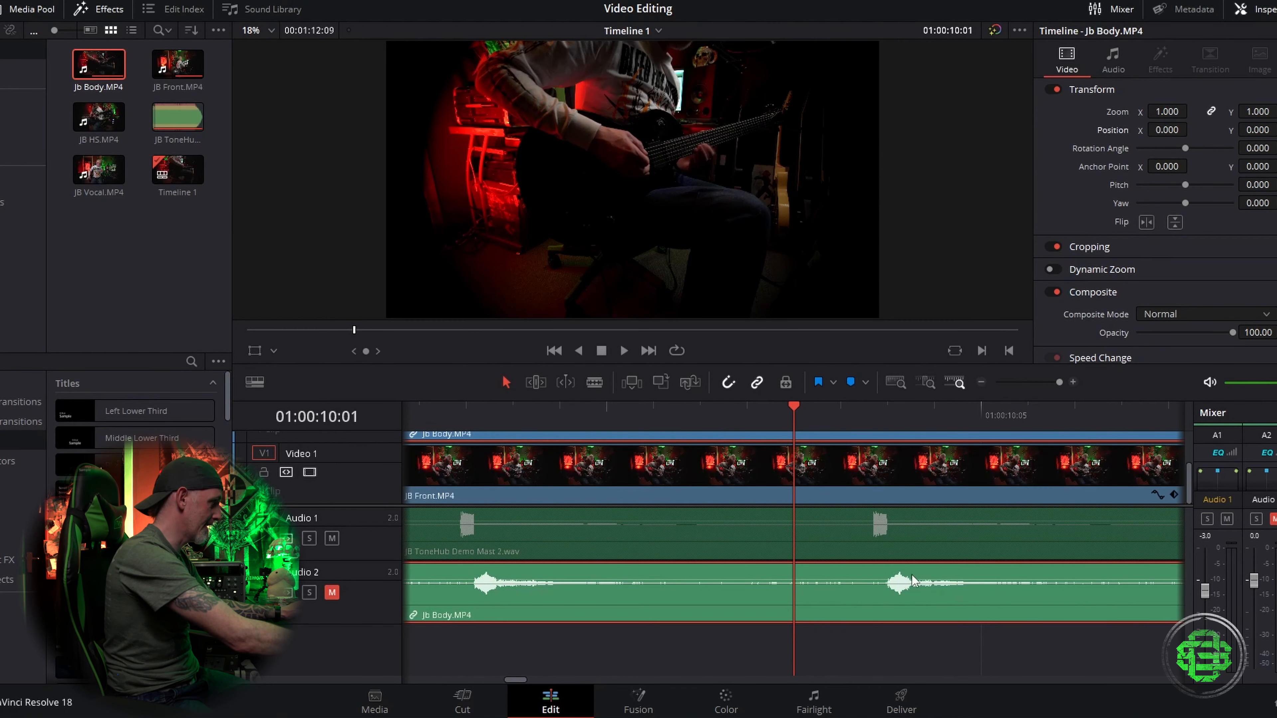
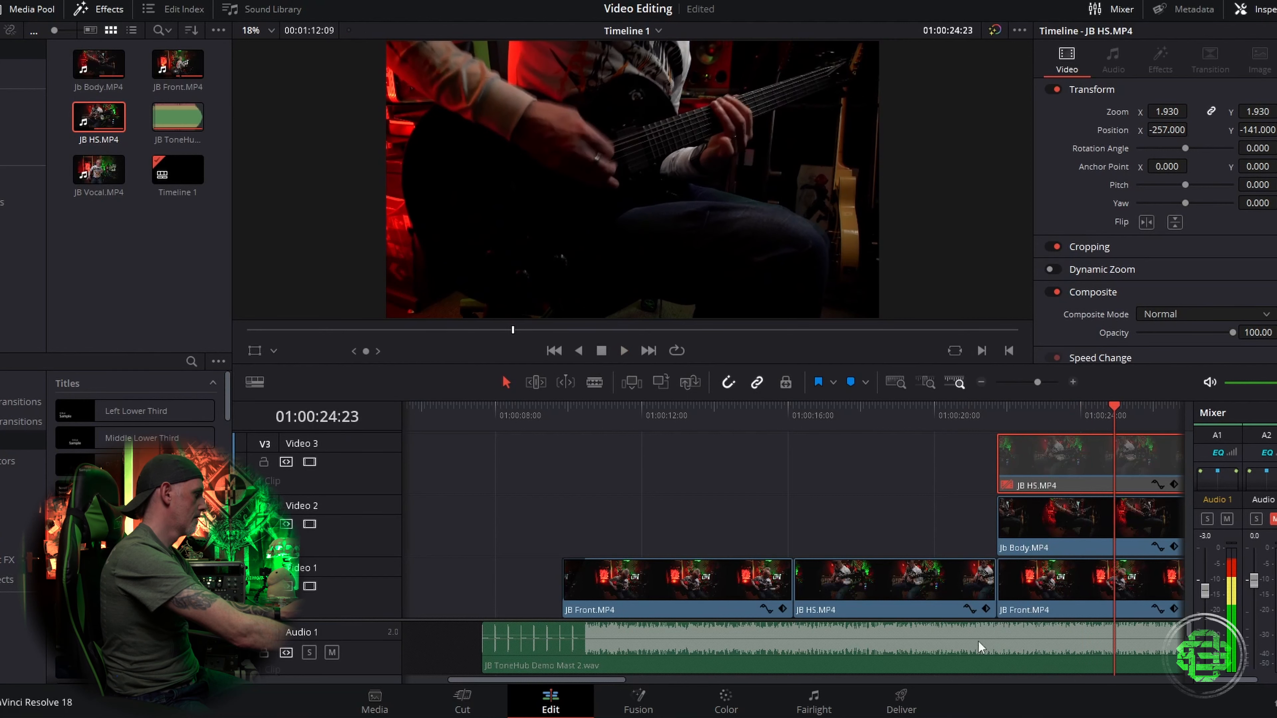
# Step: Disable the Jb Body clip to preview the JB Front angle underneath, then re-enable Jb Body
pyautogui.moveTo(619, 680); pyautogui.dragTo(666, 680)
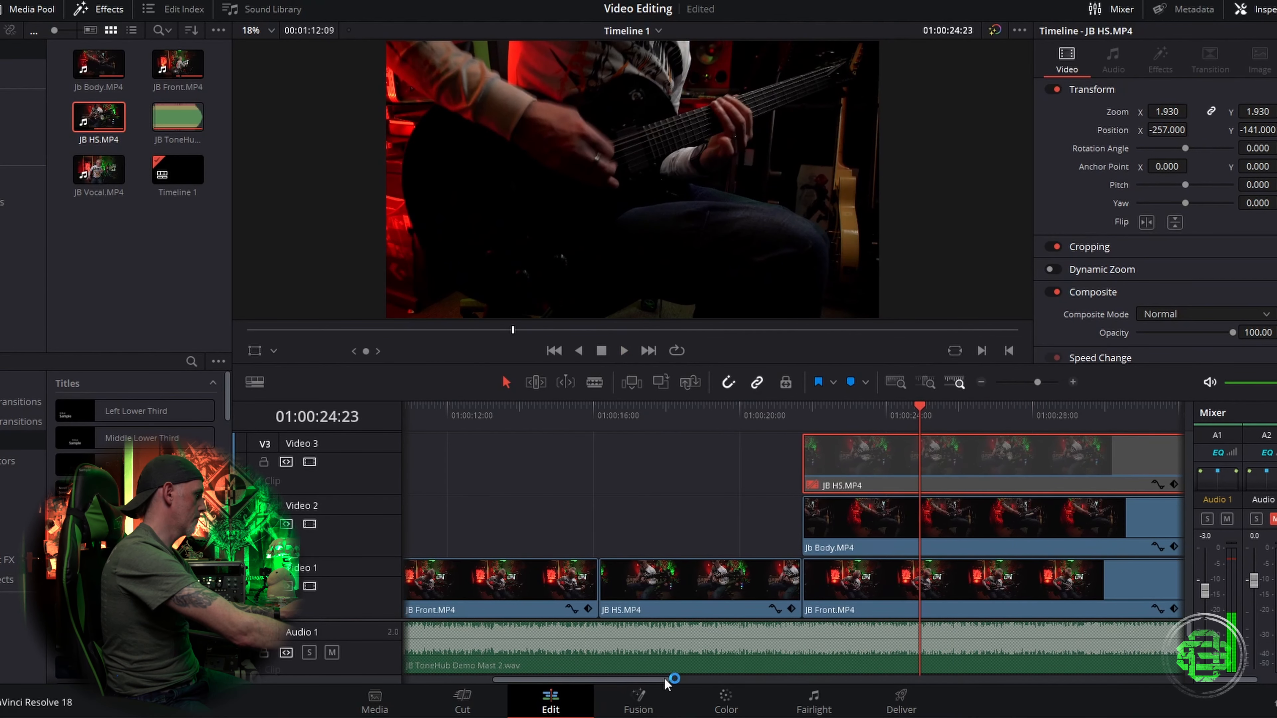
pyautogui.click(912, 519)
pyautogui.press('d')
pyautogui.click(859, 583)
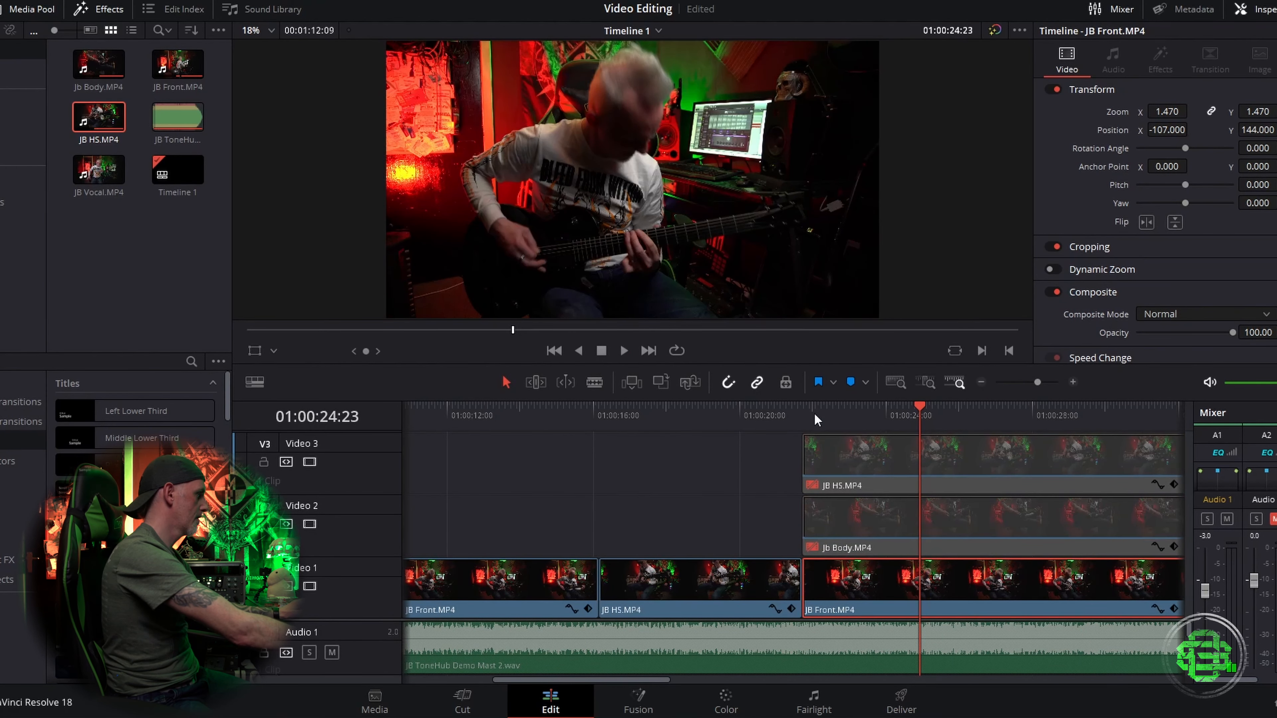
pyautogui.press('space')
pyautogui.press('space')
pyautogui.click(921, 517)
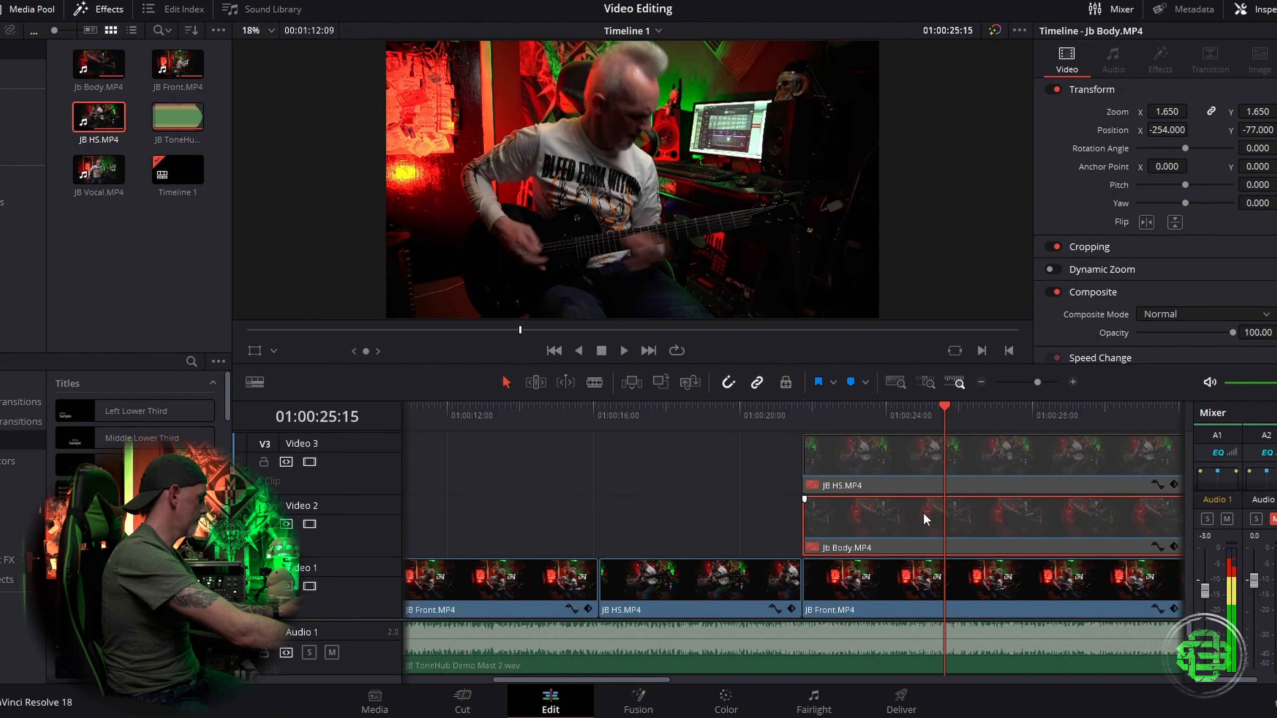
pyautogui.press('d')
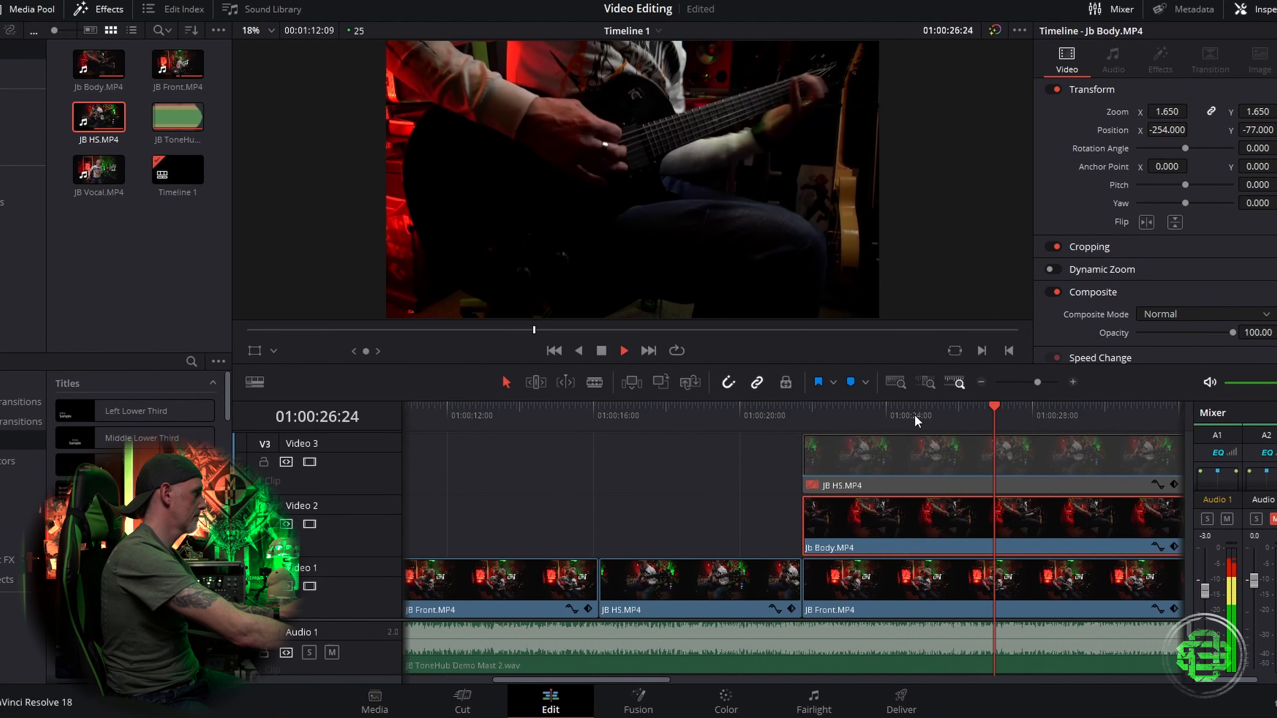
# Step: Play back the Jb Body section to check its sync against the mastered audio track
pyautogui.click(810, 410)
pyautogui.press('space')
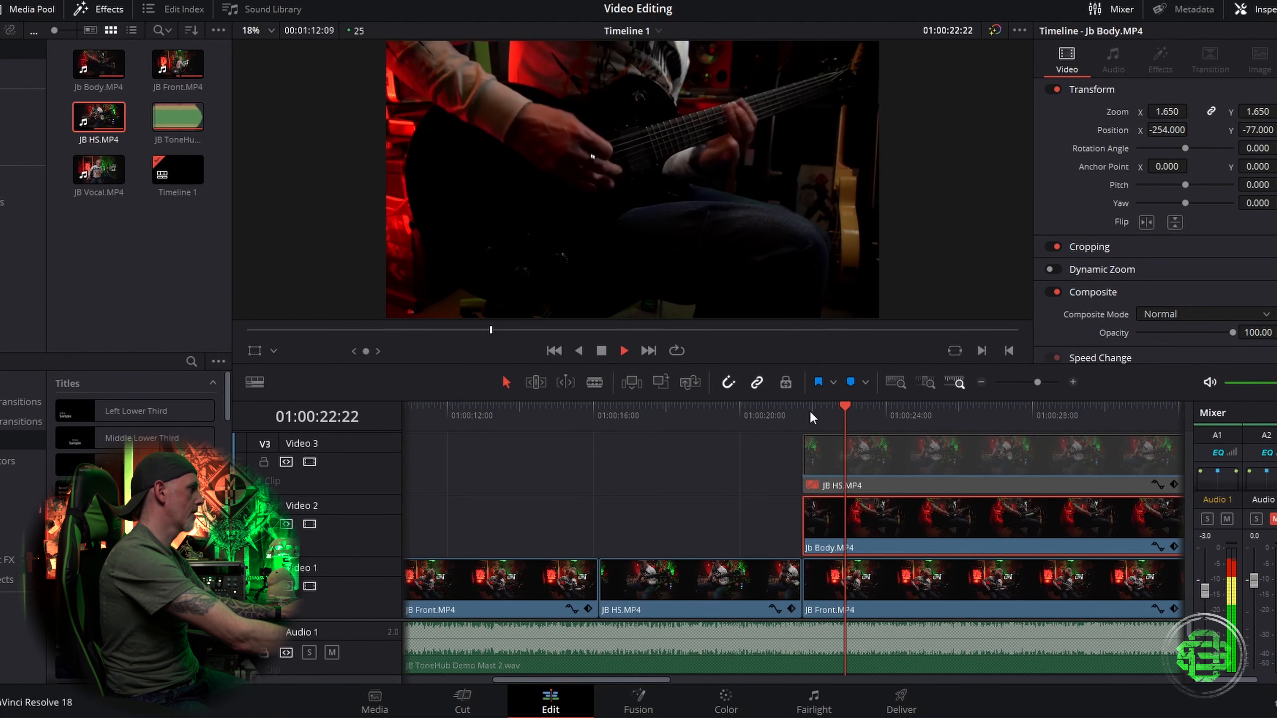
pyautogui.press('space')
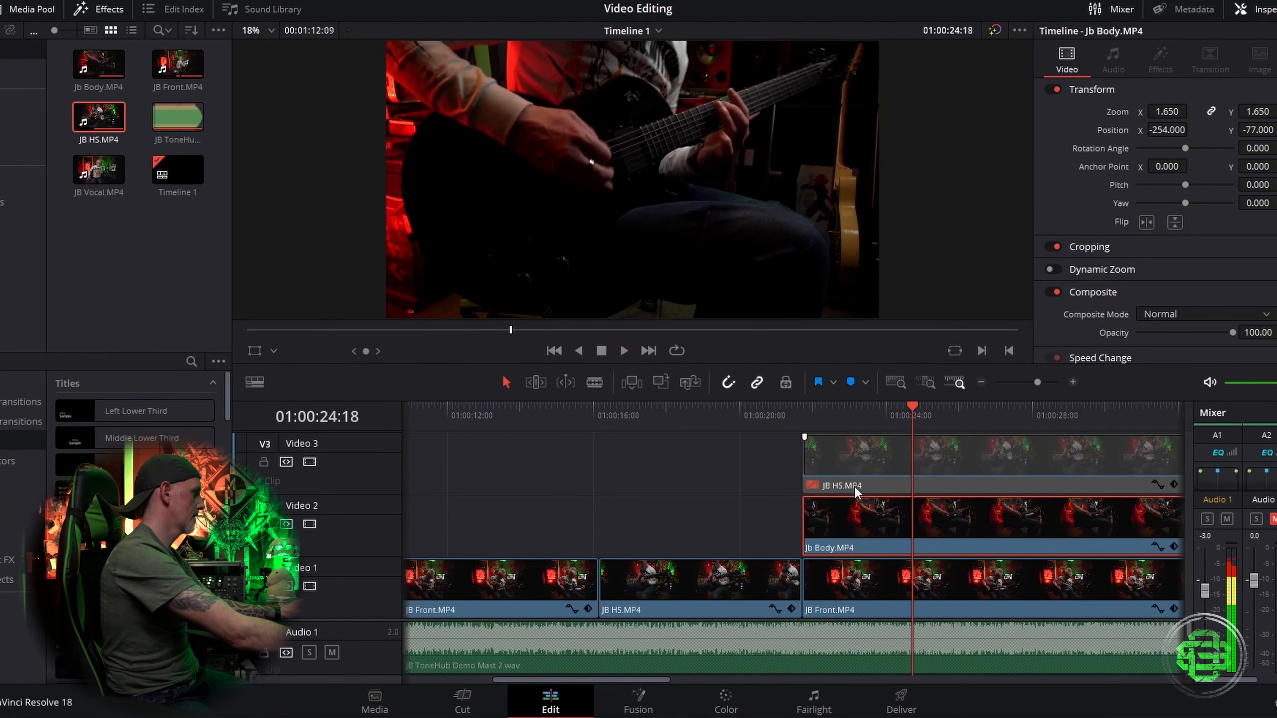
pyautogui.press('space')
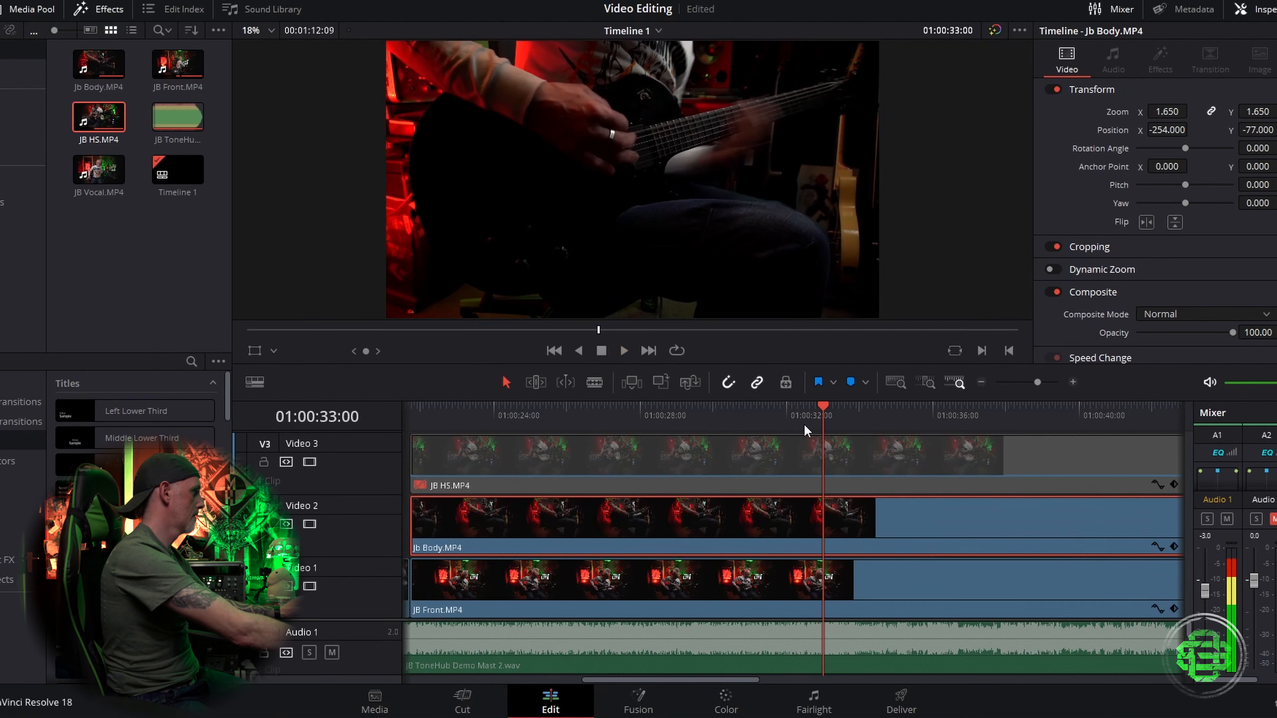
pyautogui.press('space')
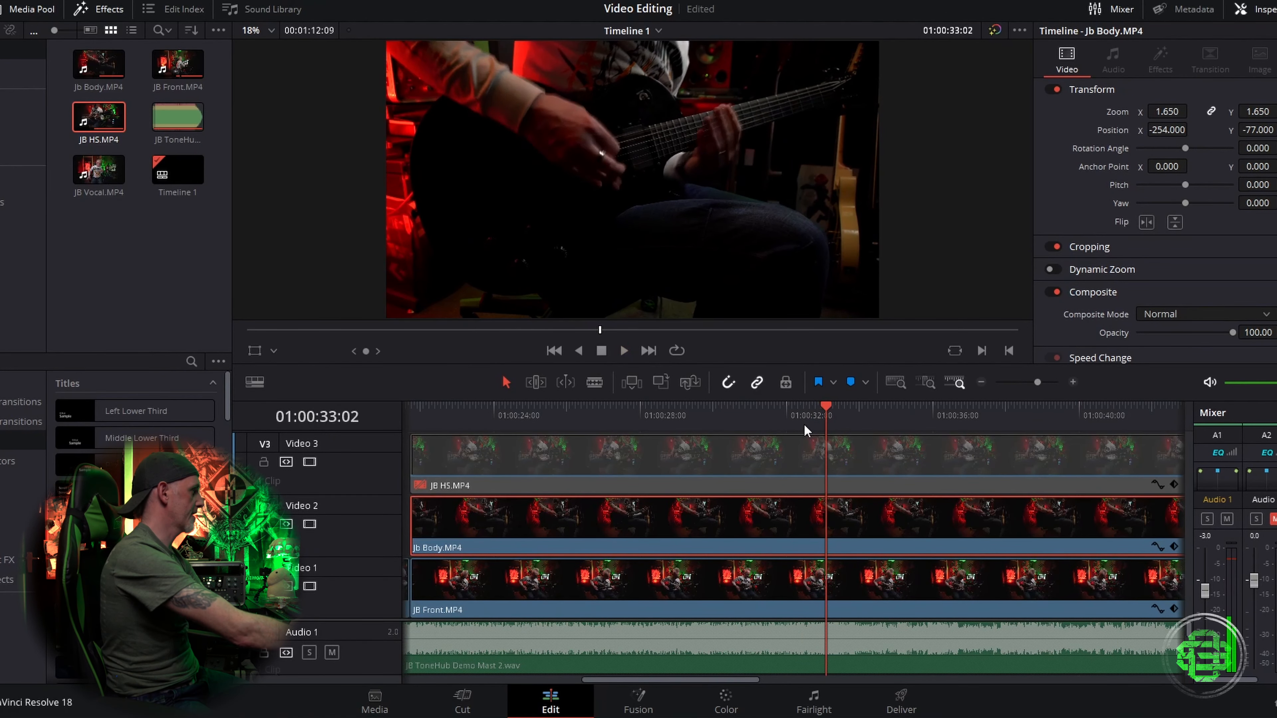
pyautogui.press('Left')
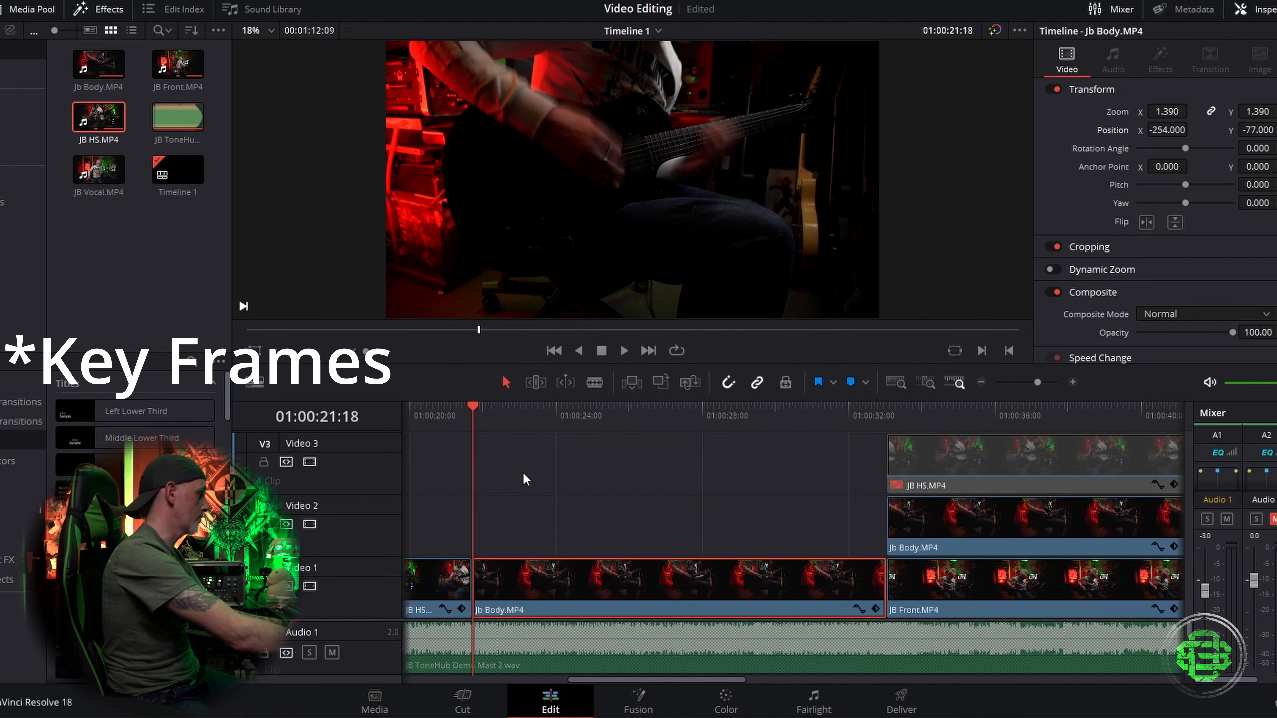
# Step: Play back the Cross Dissolve leading into the Jb Body clip on Video 1
pyautogui.press('Down')
pyautogui.click(462, 423)
pyautogui.press('space')
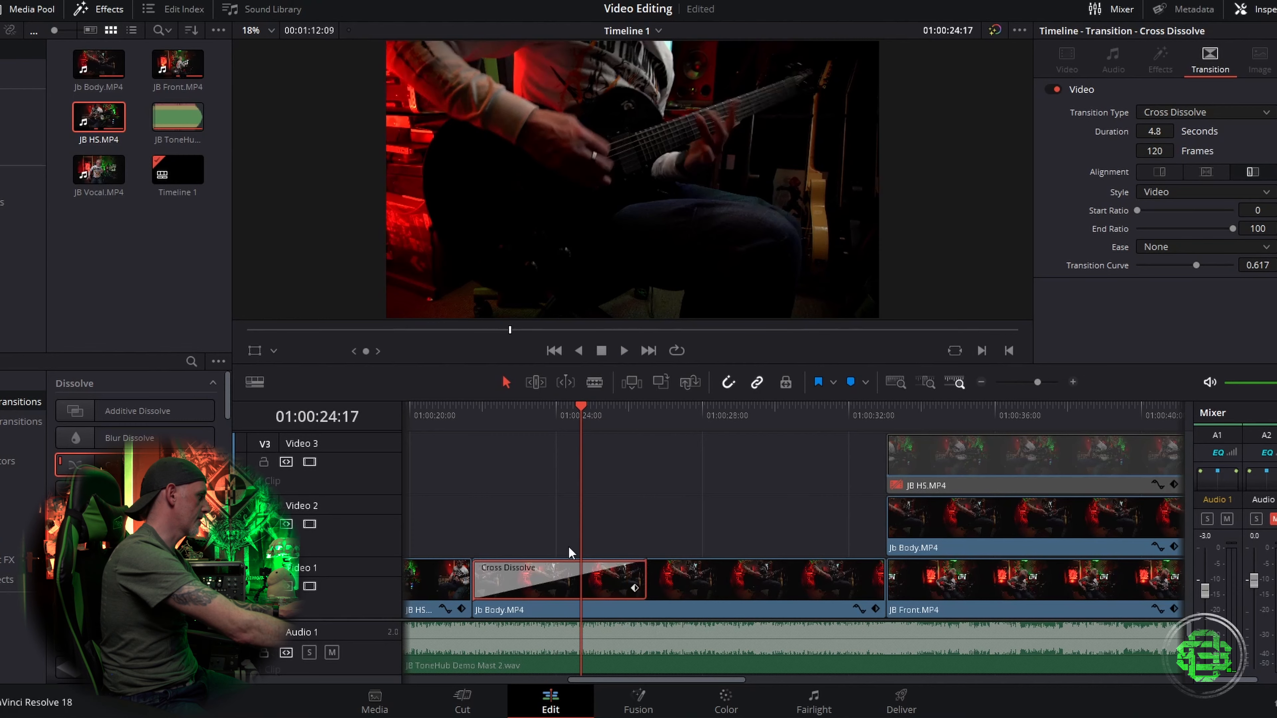
pyautogui.click(449, 408)
pyautogui.press('space')
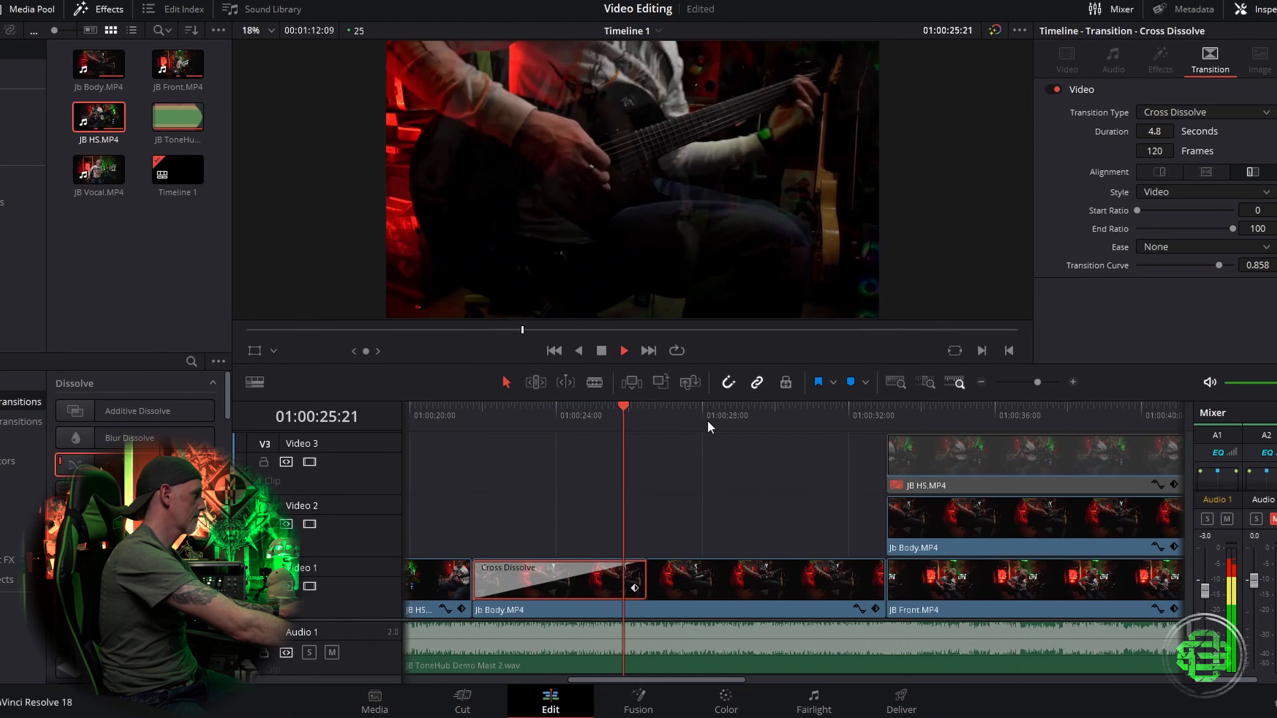
# Step: Shorten the Cross Dissolve to 0.5 seconds and preview it
pyautogui.press('space')
pyautogui.moveTo(644, 584); pyautogui.dragTo(487, 583)
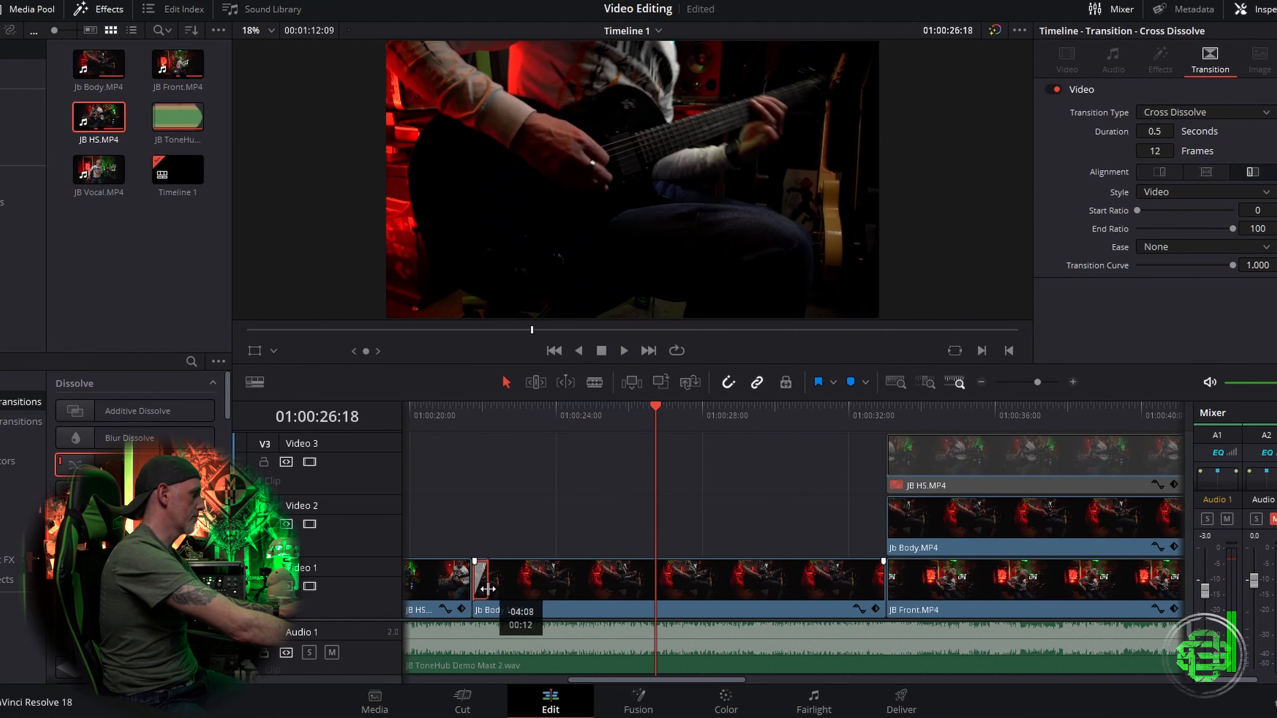
pyautogui.click(463, 422)
pyautogui.press('space')
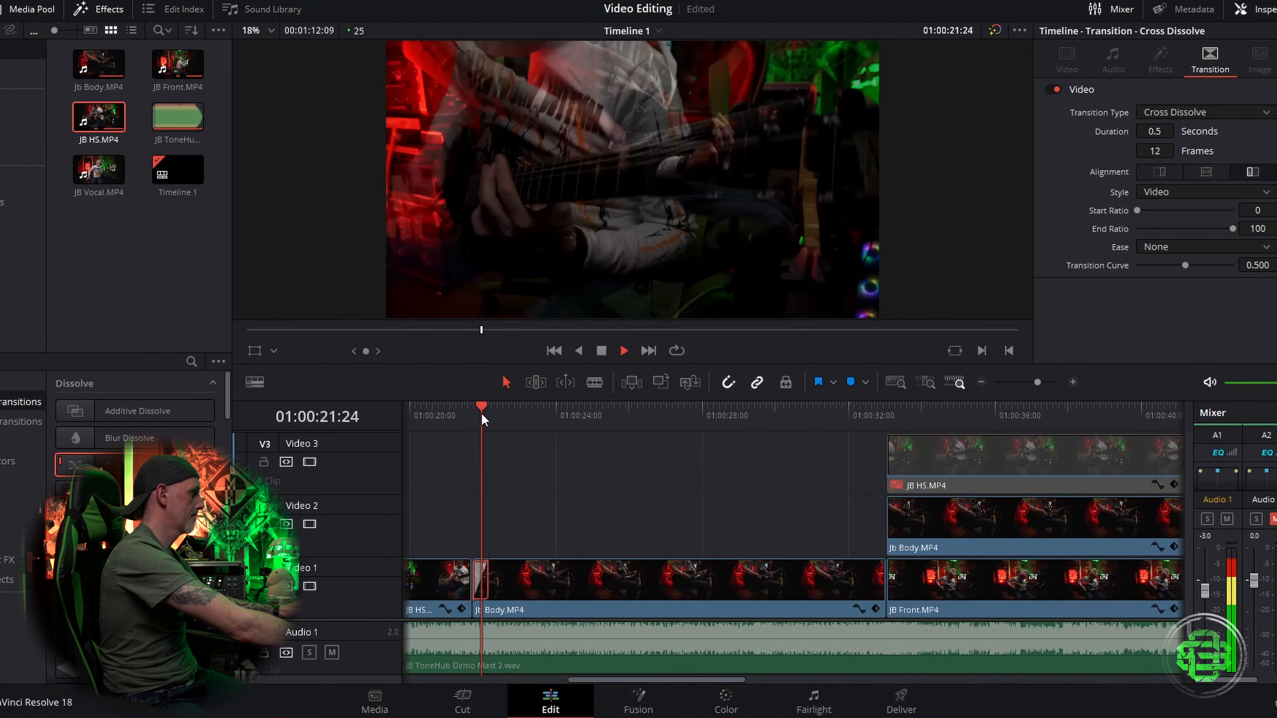
# Step: Lengthen the Cross Dissolve to 3.4 seconds, 84 frames
pyautogui.press('space')
pyautogui.moveTo(487, 583); pyautogui.dragTo(595, 582)
# Step: Delete the empty gap at the start of the timeline so the clips begin at zero
pyautogui.moveTo(629, 680); pyautogui.dragTo(697, 680)
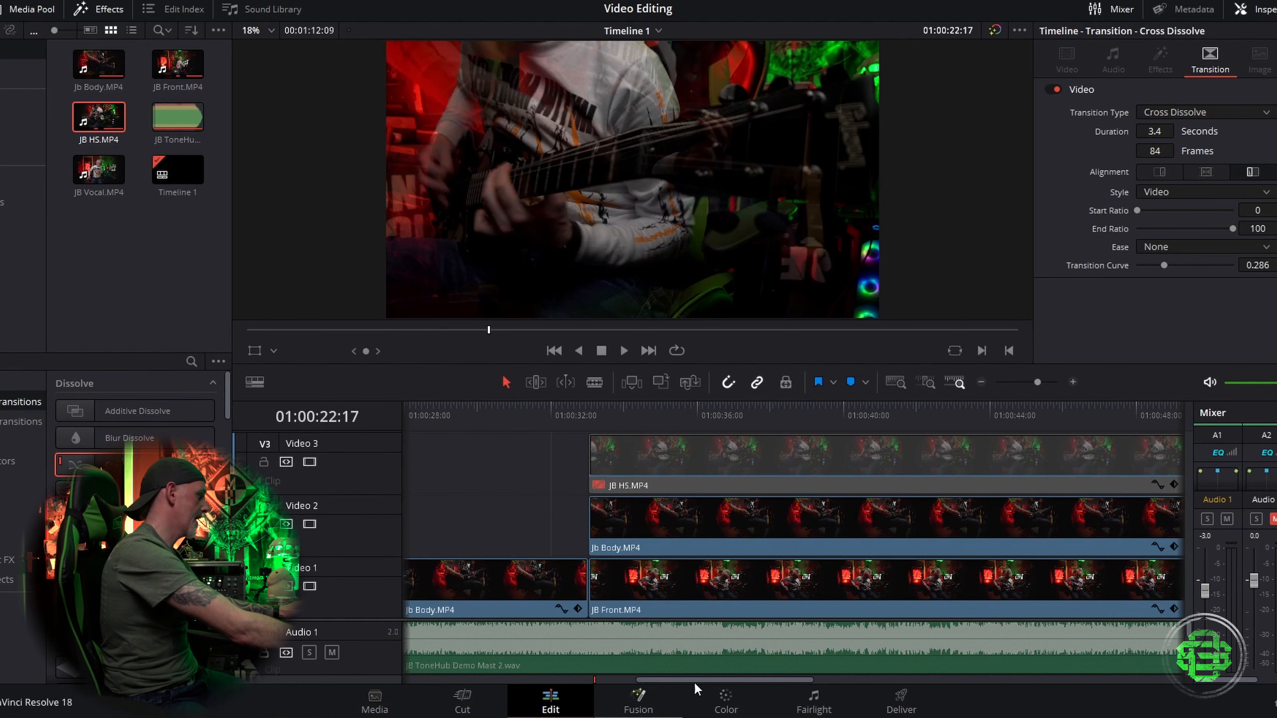
pyautogui.moveTo(711, 685); pyautogui.dragTo(509, 704)
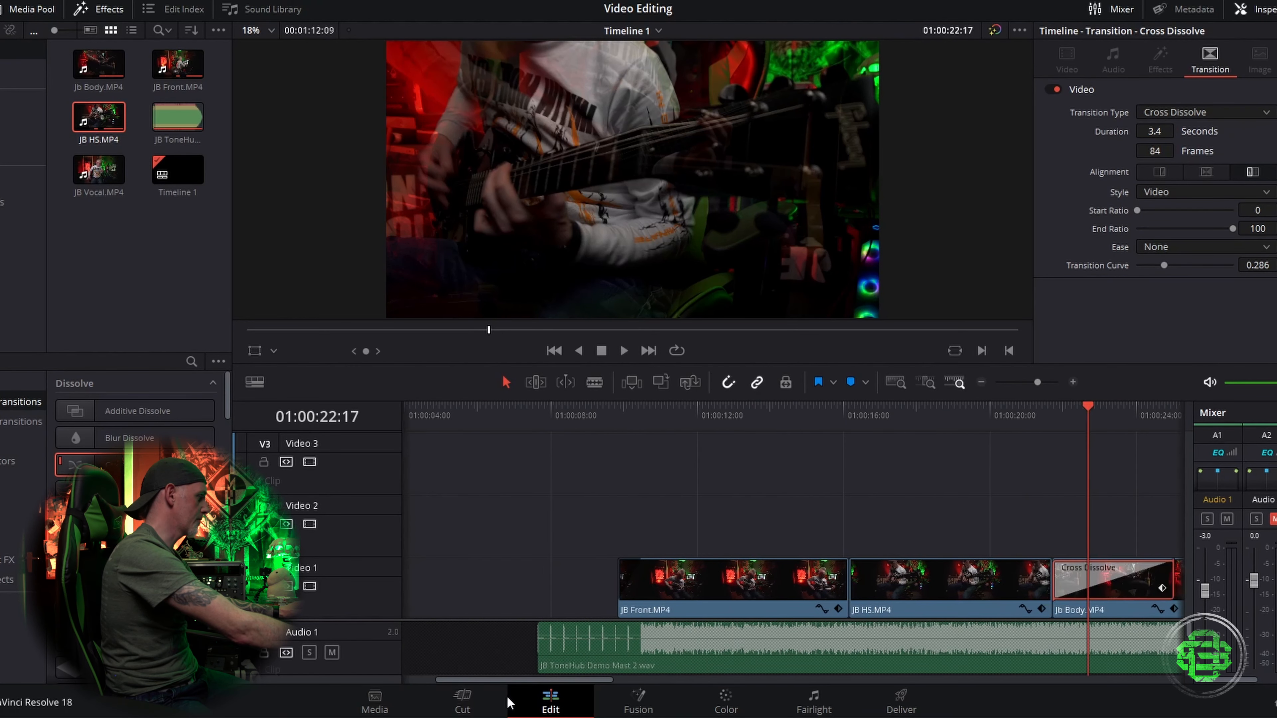
pyautogui.moveTo(539, 648); pyautogui.dragTo(638, 648)
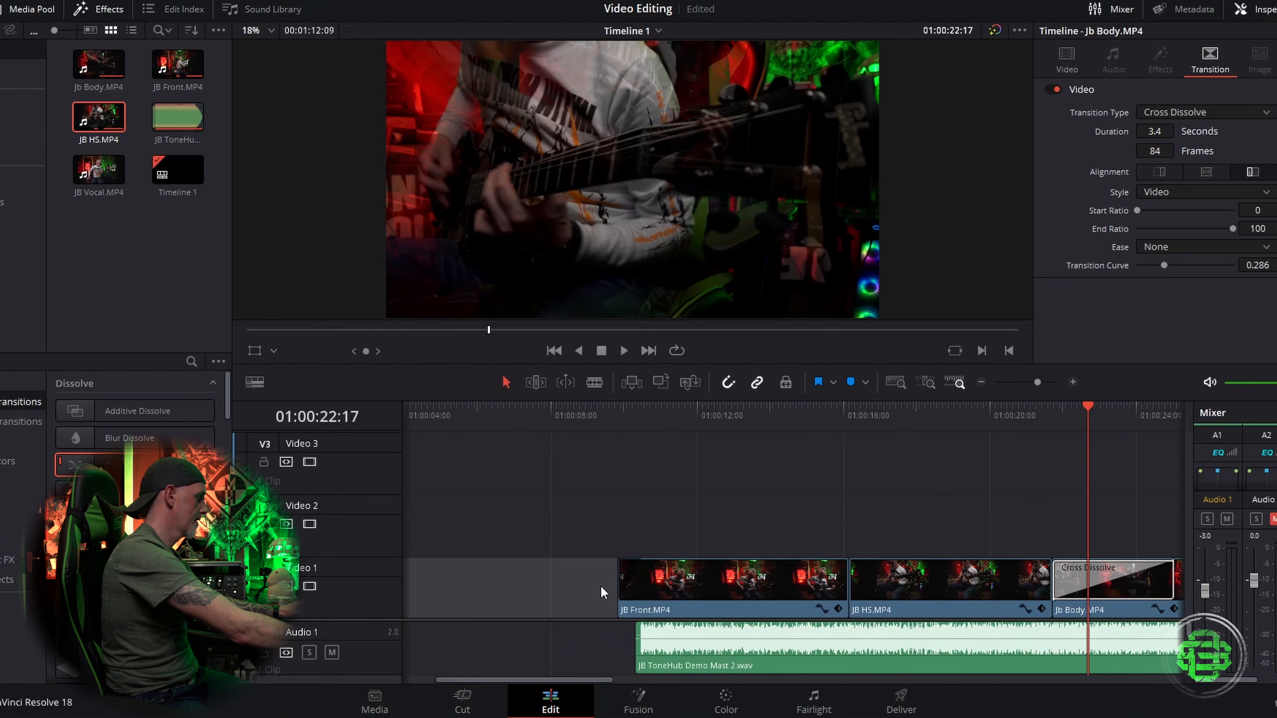
pyautogui.press('Delete')
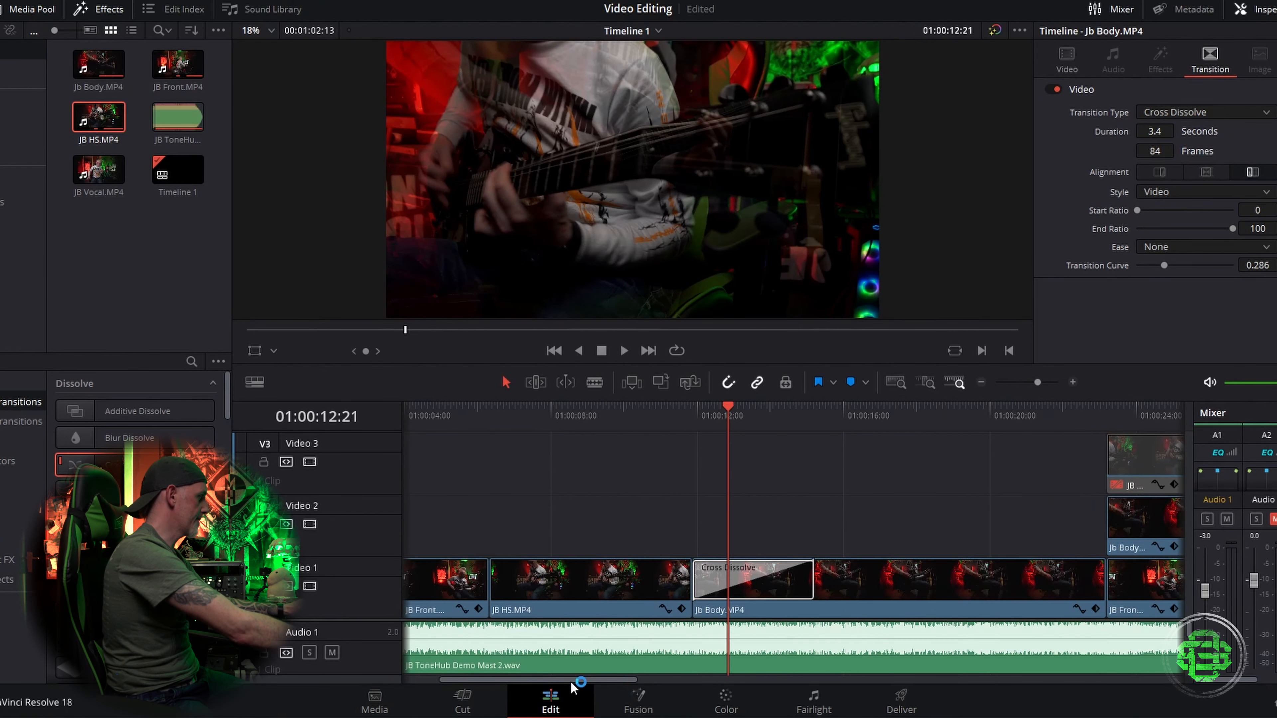
# Step: Add the Song Title to Video 2 over the start of the JB Front clip
pyautogui.moveTo(578, 680); pyautogui.dragTo(459, 682)
pyautogui.click(531, 413)
pyautogui.click(21, 442)
pyautogui.click(21, 124)
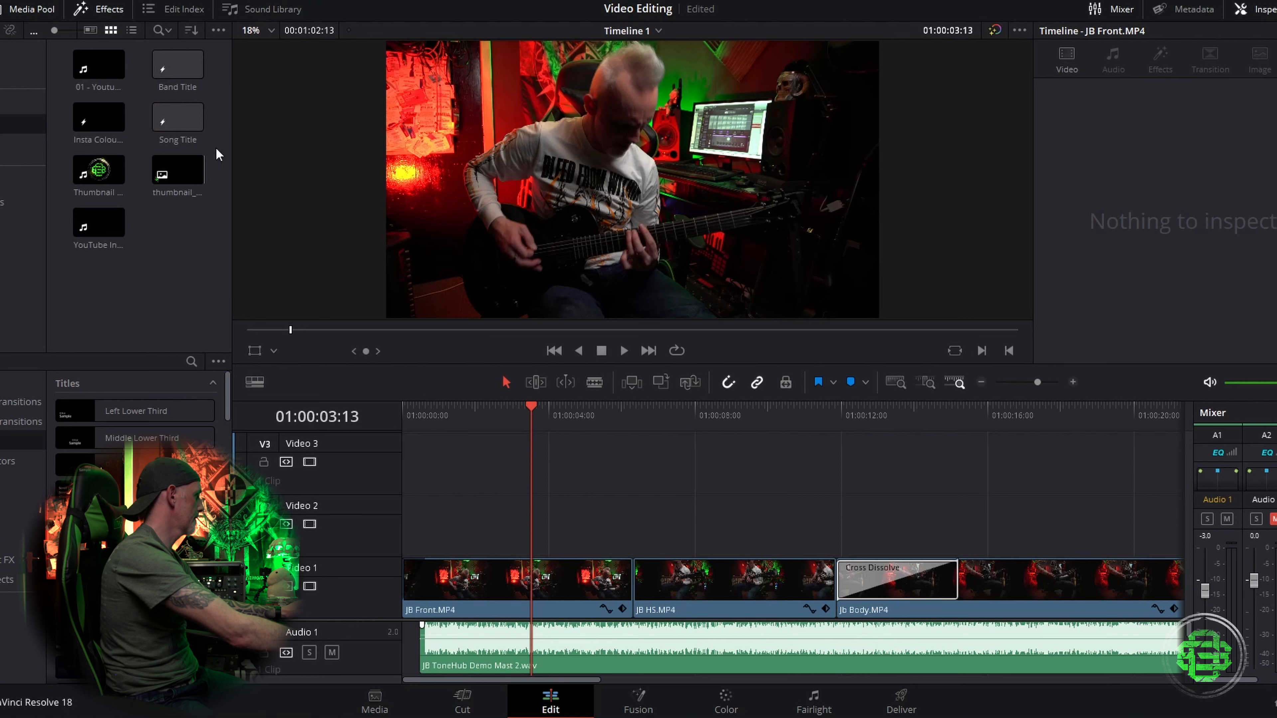
pyautogui.moveTo(175, 112); pyautogui.dragTo(457, 508)
# Step: Change the title's text to "the browne pants"
pyautogui.click(548, 418)
pyautogui.click(1096, 206)
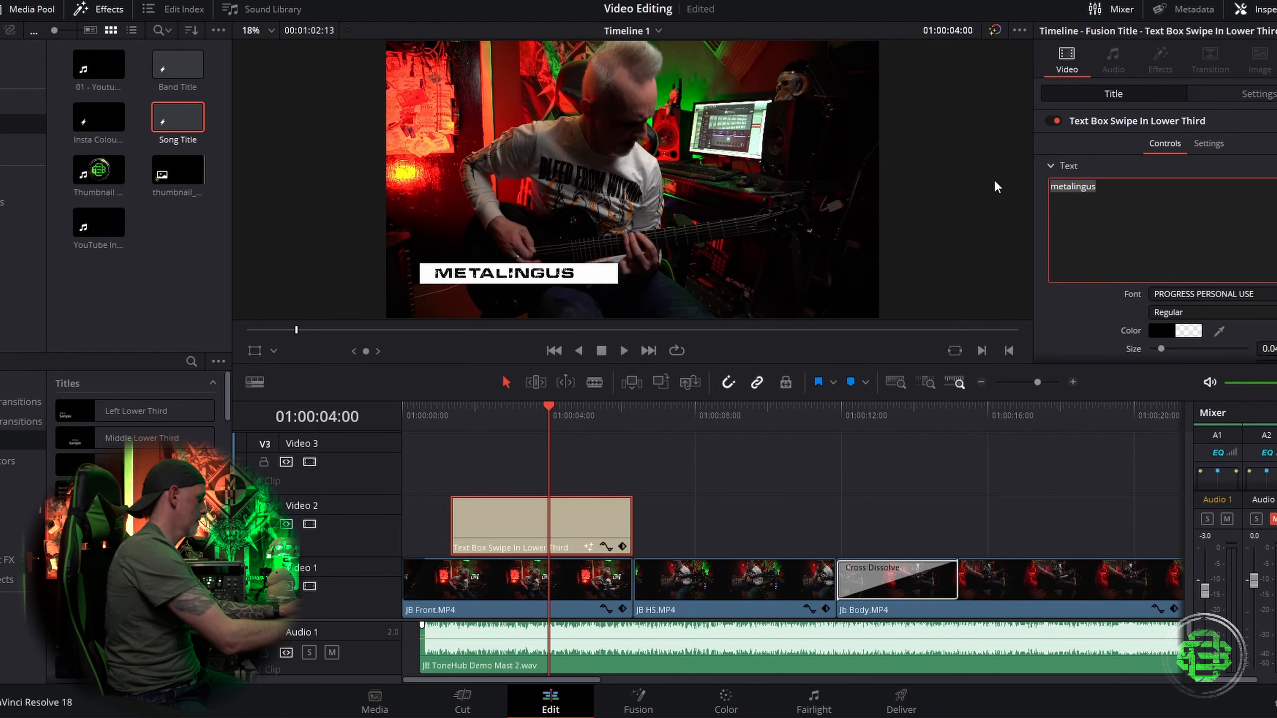
pyautogui.write('t')
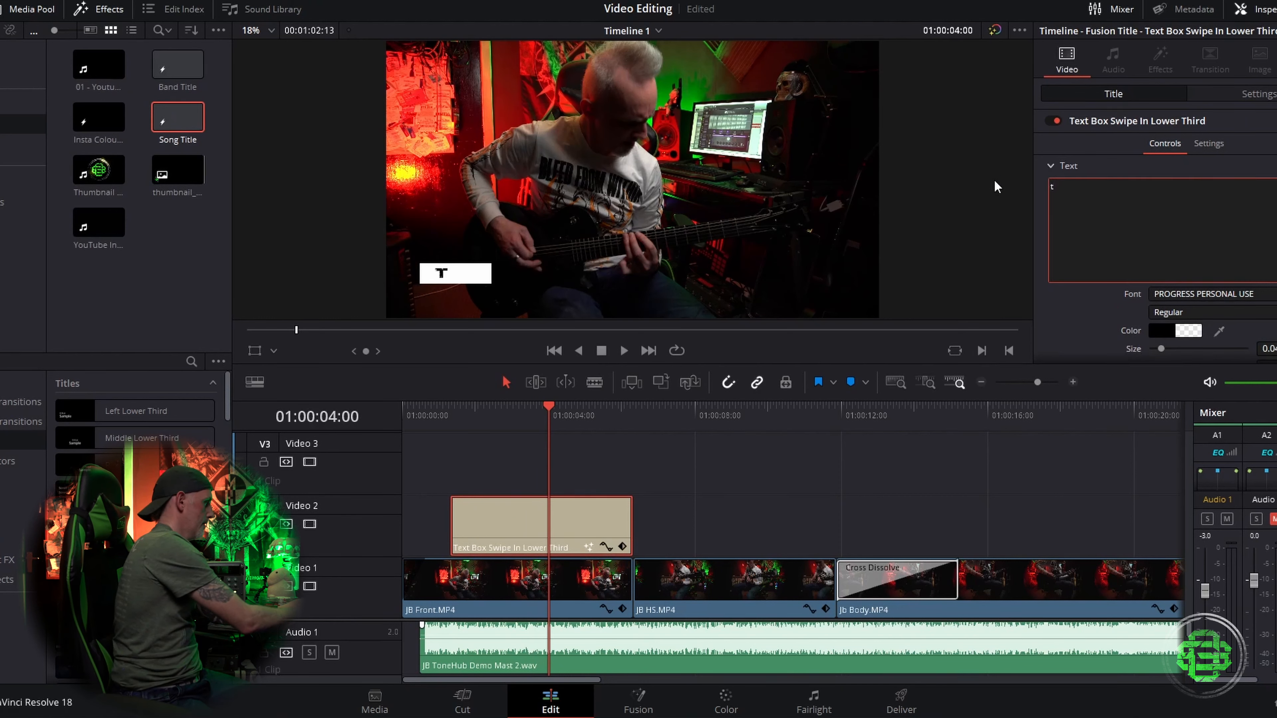
pyautogui.write('he browne pants')
# Step: Set the title's Y position to -62 and preview it
pyautogui.click(1258, 94)
pyautogui.moveTo(1257, 161); pyautogui.dragTo(1225, 161)
pyautogui.click(436, 407)
pyautogui.press('space')
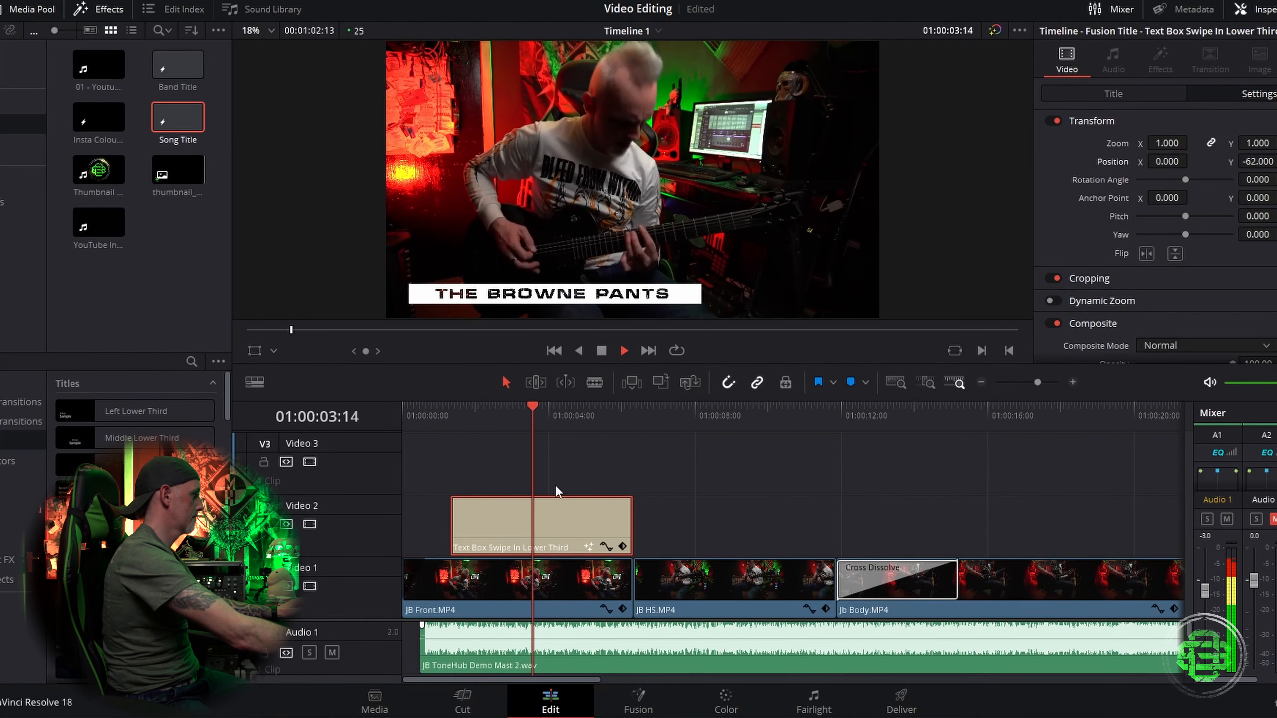
pyautogui.press('space')
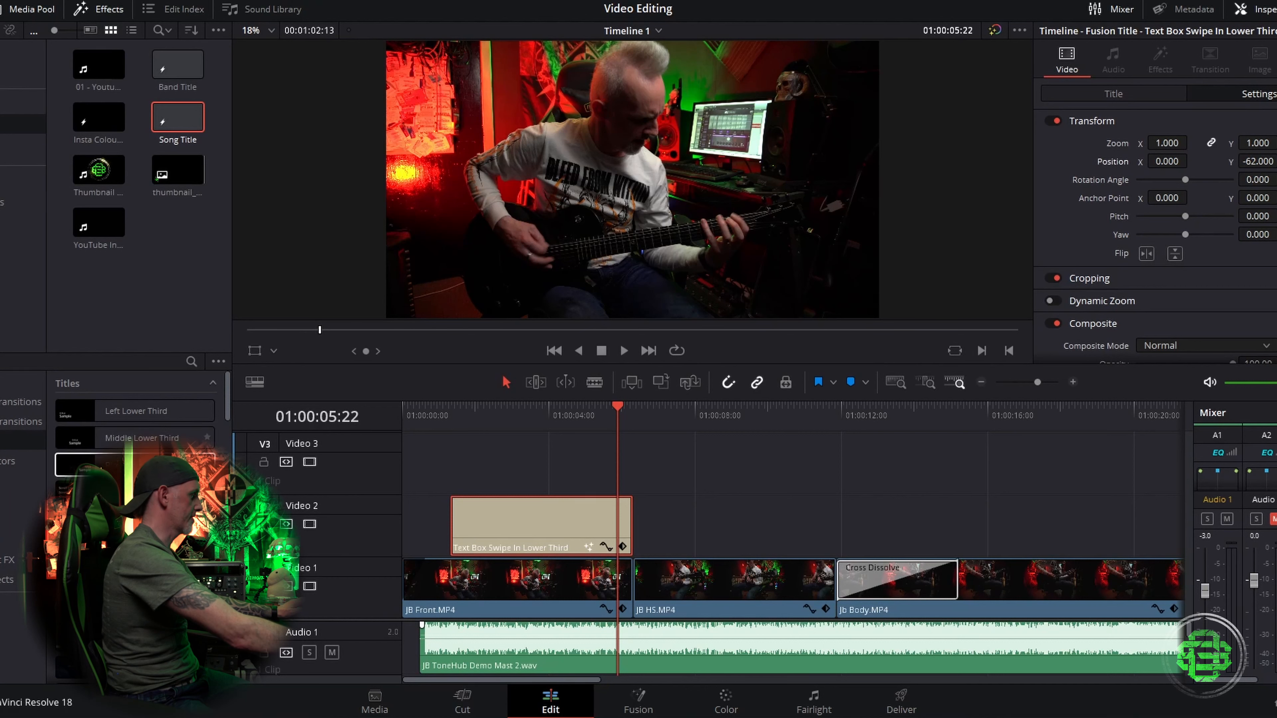
# Step: Open the Deliver page to set up the render
pyautogui.scroll(-3, 135, 417)
pyautogui.scroll(-2, 152, 443)
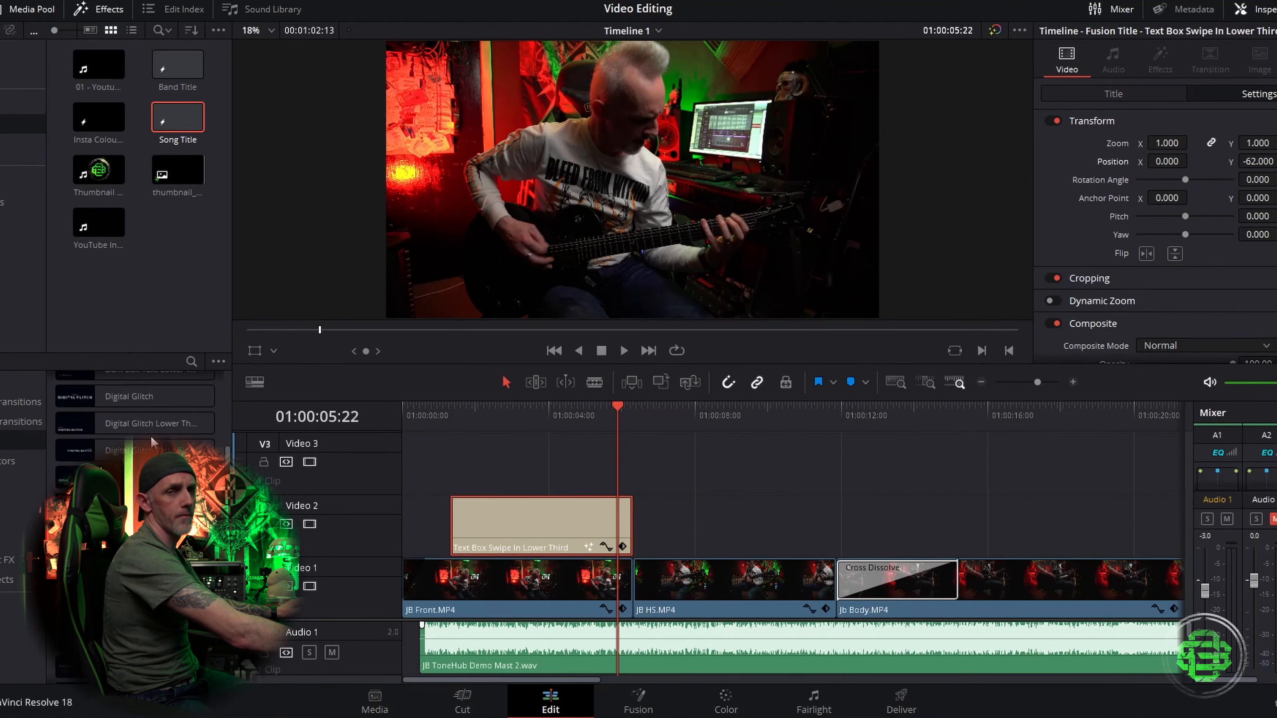
pyautogui.scroll(3, 152, 442)
pyautogui.scroll(-3, 135, 417)
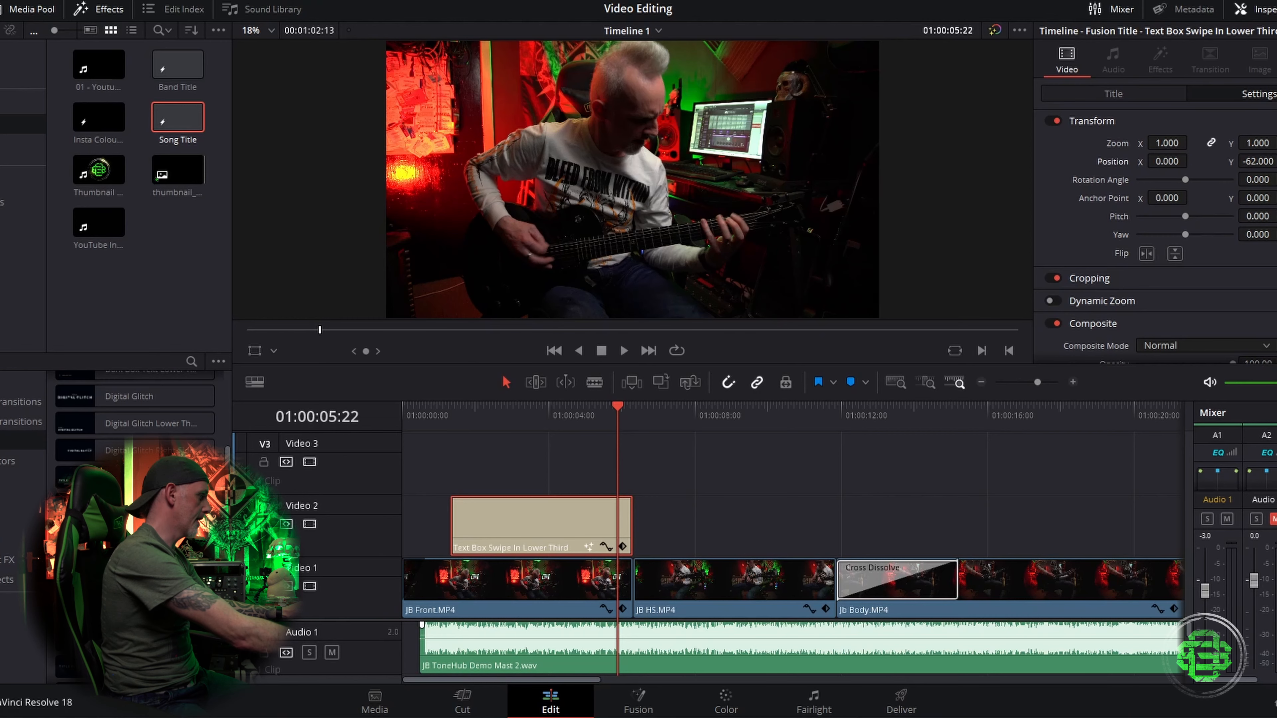
pyautogui.click(905, 700)
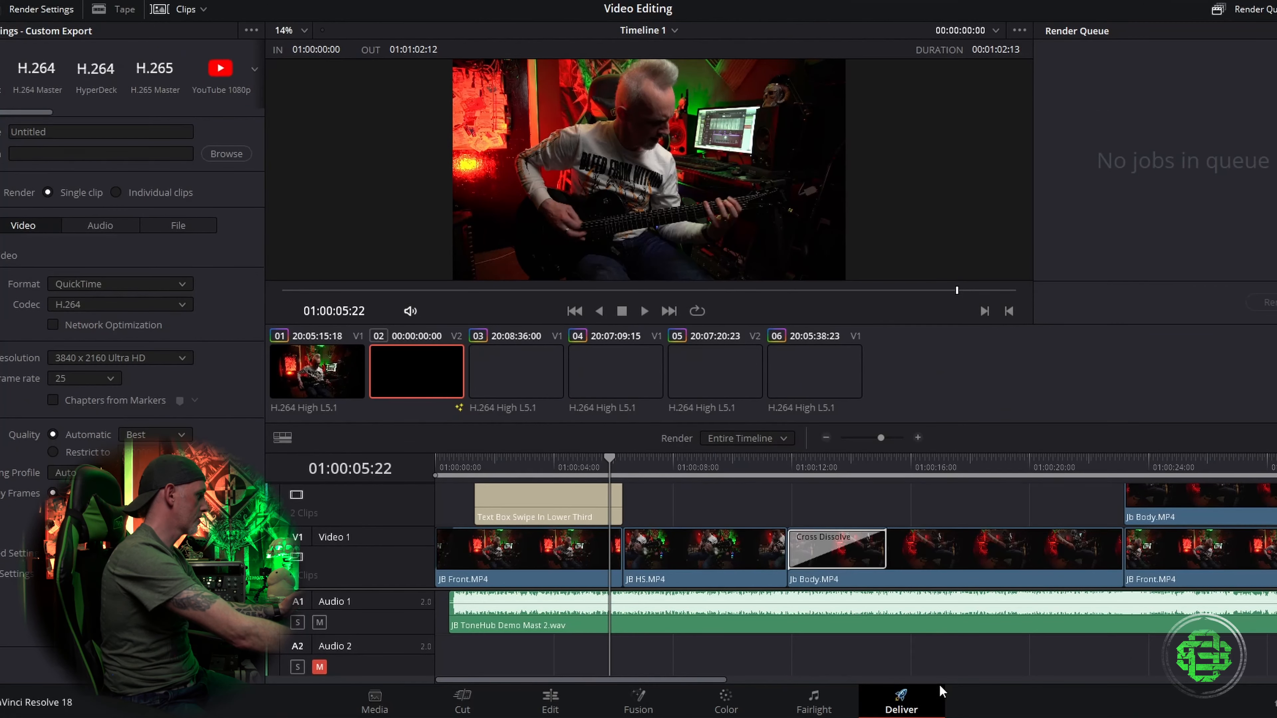